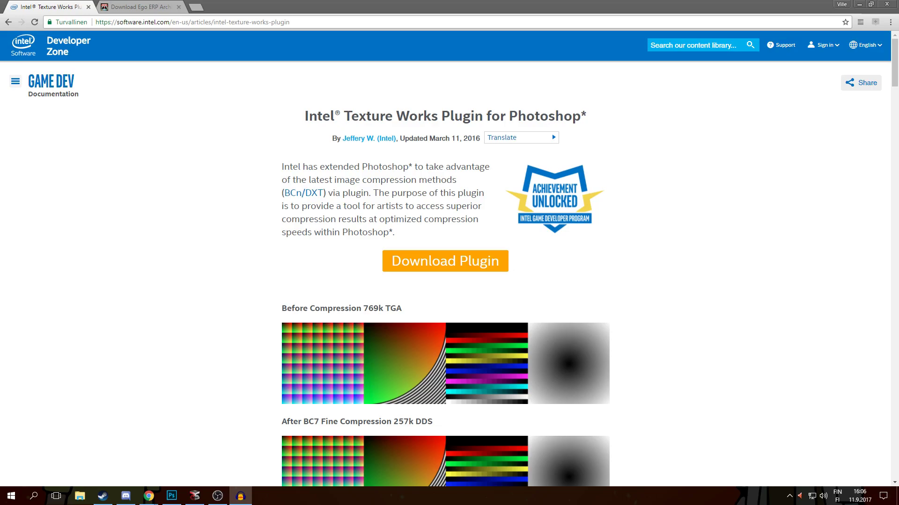
Step: Highlight the compression-results line on the Intel Texture Works page, then glance at the Ego ERP Archiver downloads
{"action": "left_click_drag", "start_coordinate": [481, 219], "coordinate": [227, 226]}
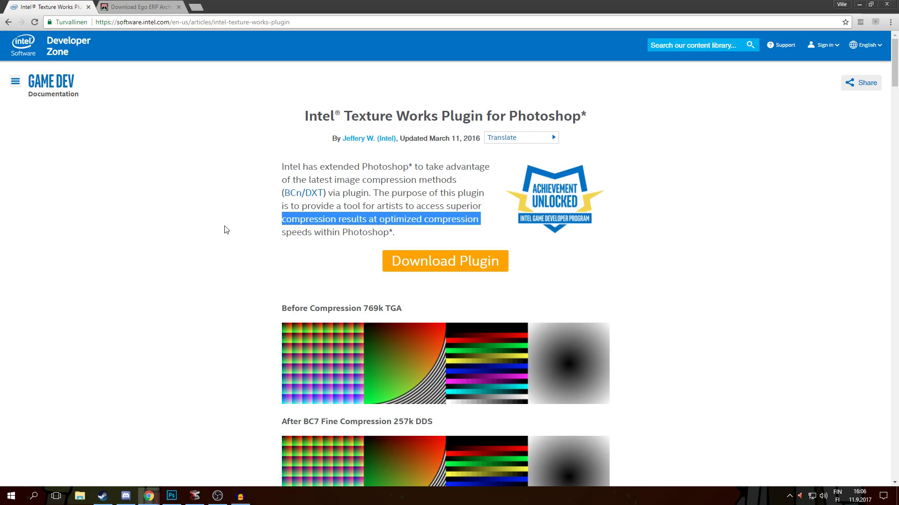
{"action": "left_click", "coordinate": [318, 212]}
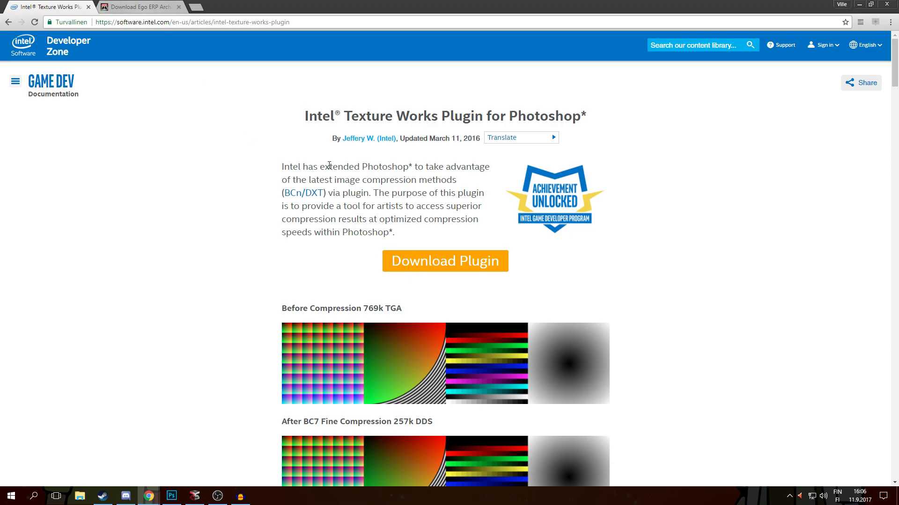
{"action": "left_click", "coordinate": [136, 6]}
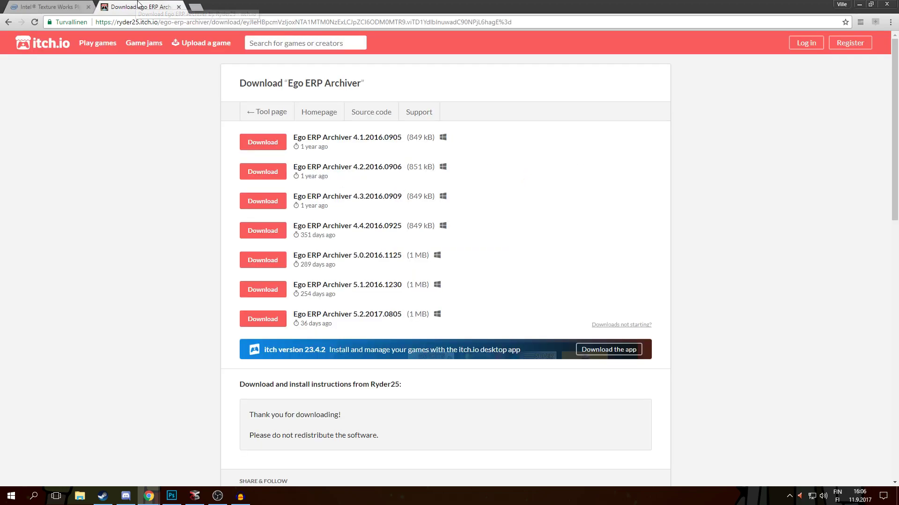
{"action": "left_click", "coordinate": [61, 7]}
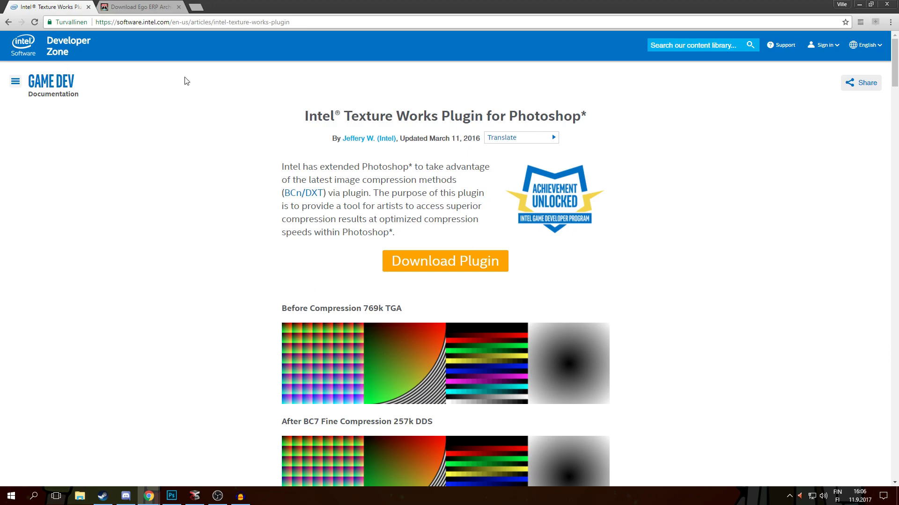
Step: Scroll through the Intel Texture Works plugin page and compare it with the itch.io archiver page
{"action": "scroll", "coordinate": [191, 327], "scroll_direction": "down", "scroll_amount": 10}
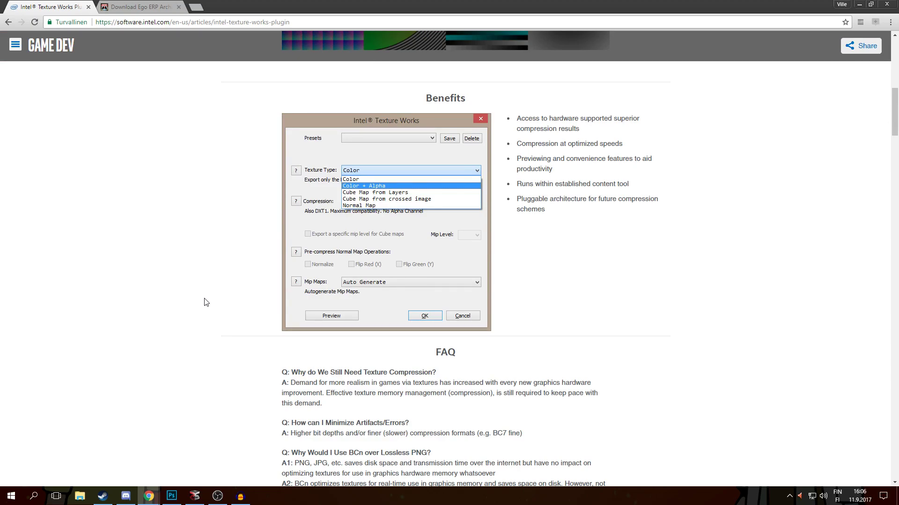
{"action": "scroll", "coordinate": [220, 371], "scroll_direction": "down", "scroll_amount": 2}
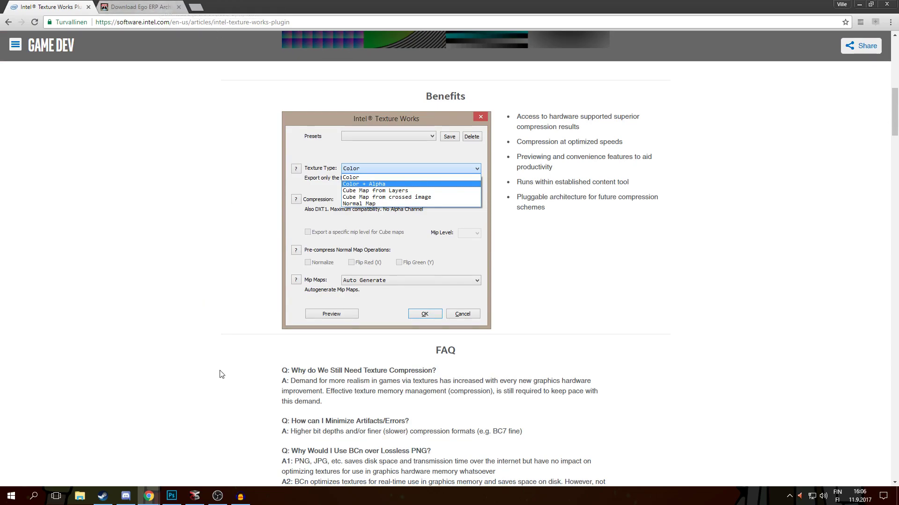
{"action": "scroll", "coordinate": [217, 389], "scroll_direction": "down", "scroll_amount": 2}
{"action": "scroll", "coordinate": [217, 327], "scroll_direction": "up", "scroll_amount": 15}
{"action": "left_click", "coordinate": [141, 7]}
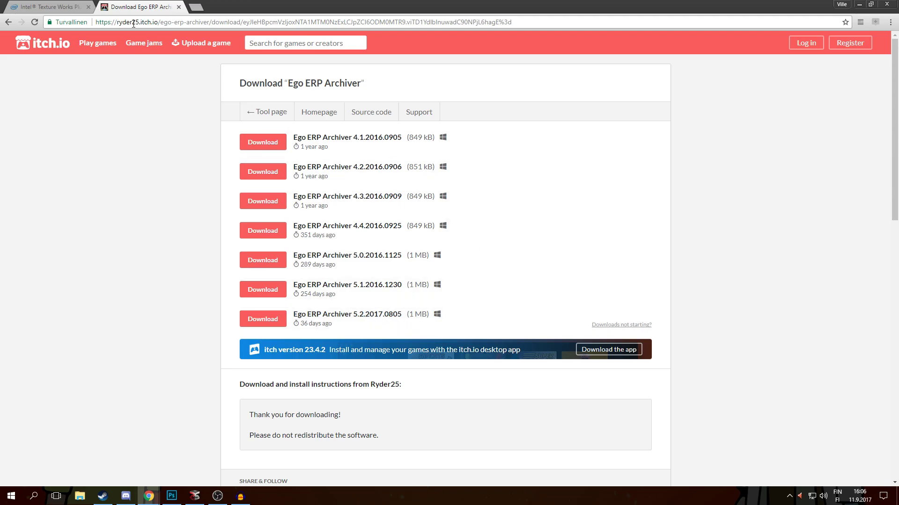
{"action": "left_click", "coordinate": [61, 3]}
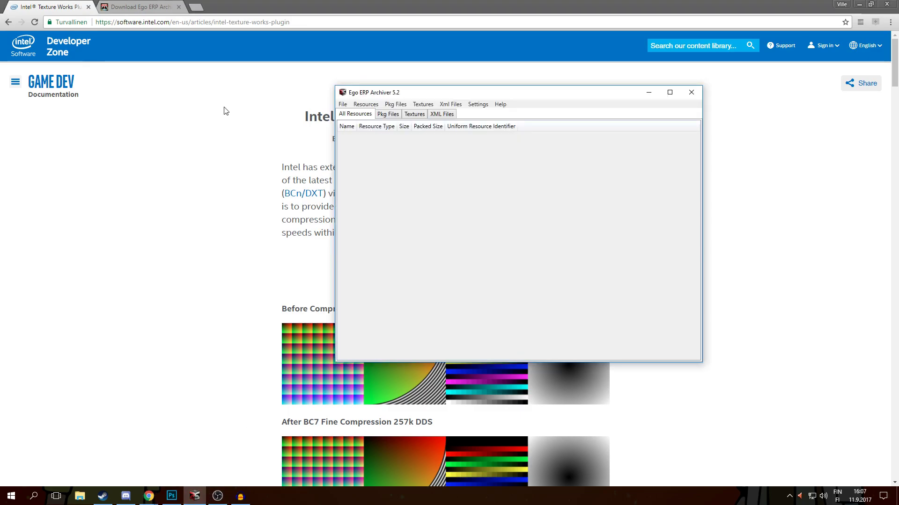
Step: Browse the Open dialog to F1 2017\asset_groups\ui_package\texture_arrays\drivers\avatar_branded_256x216
{"action": "left_click", "coordinate": [344, 104]}
{"action": "left_click", "coordinate": [358, 115]}
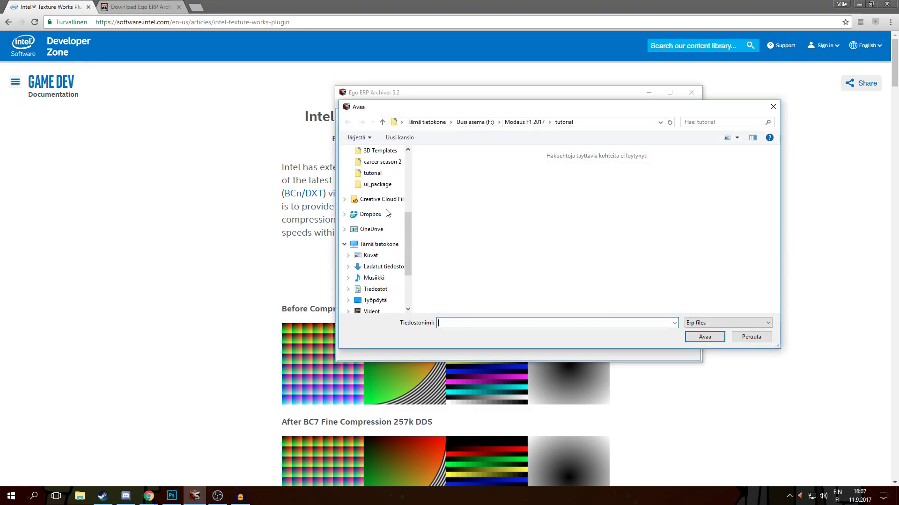
{"action": "scroll", "coordinate": [388, 213], "scroll_direction": "up", "scroll_amount": 3}
{"action": "left_click", "coordinate": [374, 195]}
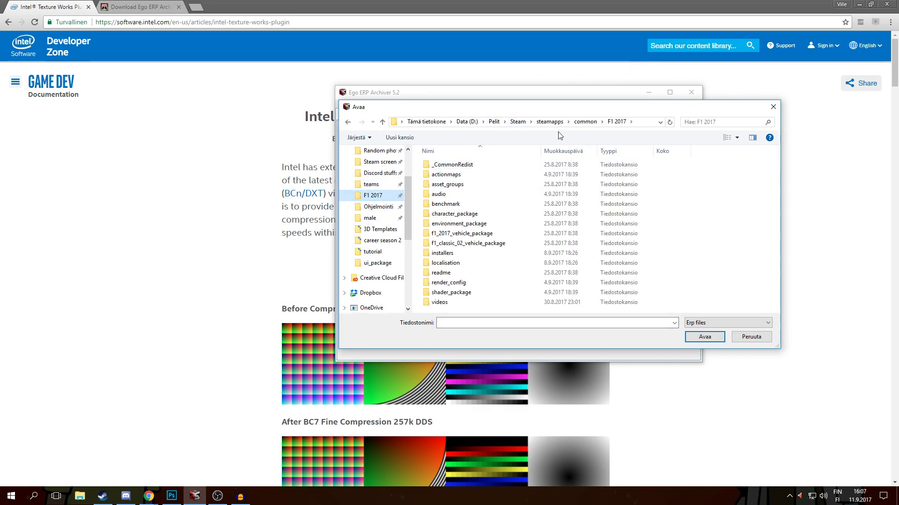
{"action": "double_click", "coordinate": [500, 187]}
{"action": "double_click", "coordinate": [485, 242]}
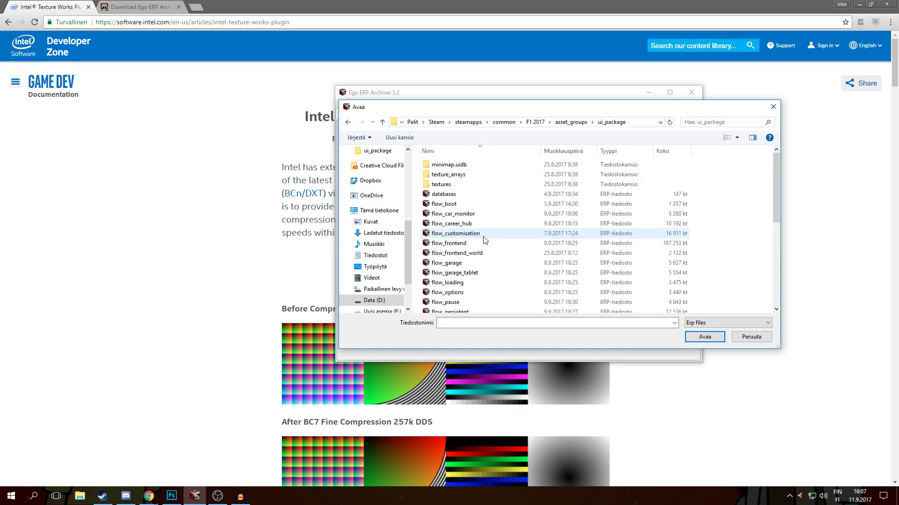
{"action": "left_click", "coordinate": [491, 174]}
{"action": "left_click", "coordinate": [491, 174]}
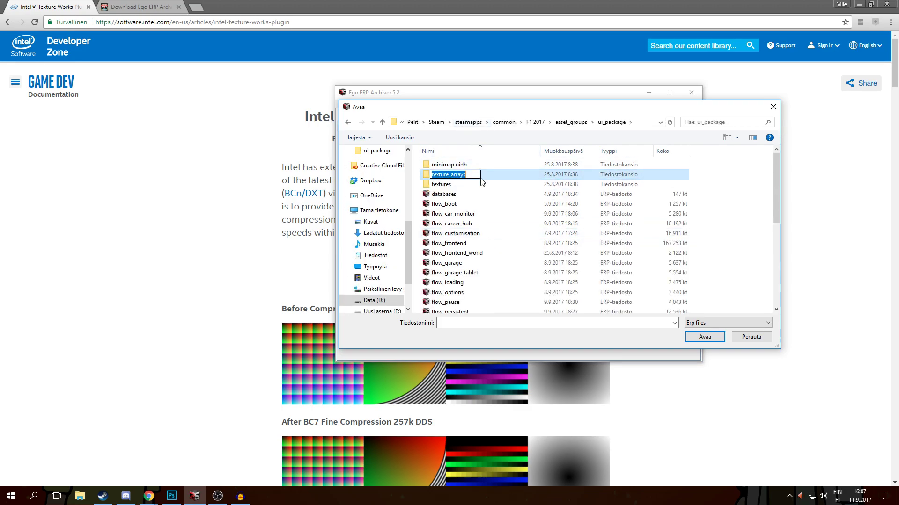
{"action": "left_click", "coordinate": [499, 176]}
{"action": "double_click", "coordinate": [498, 174]}
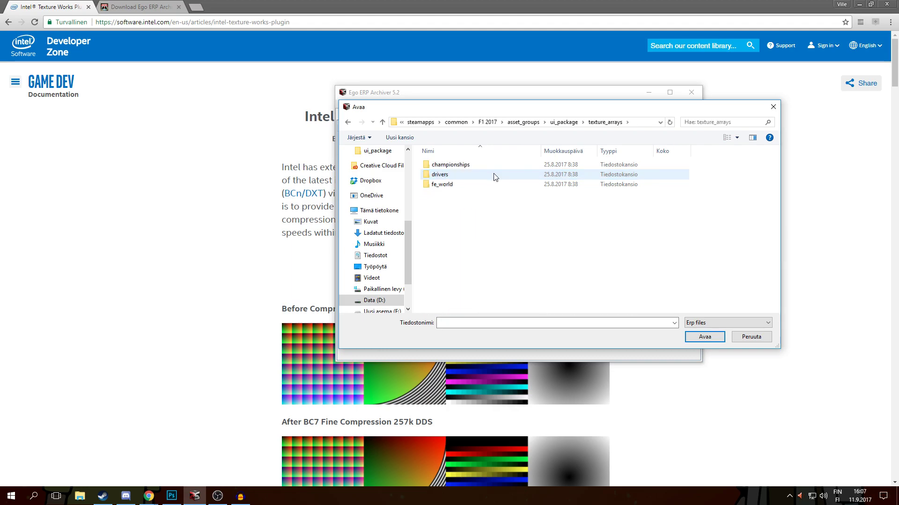
{"action": "double_click", "coordinate": [476, 175]}
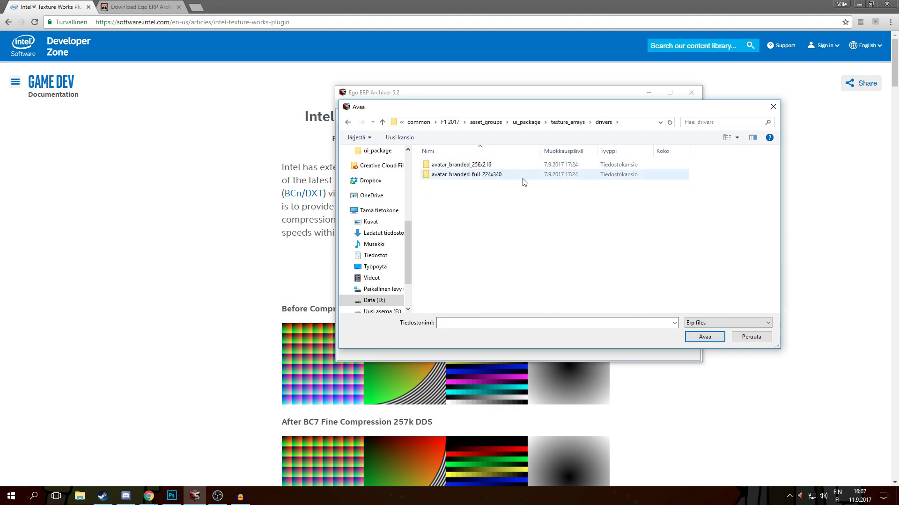
{"action": "double_click", "coordinate": [505, 165]}
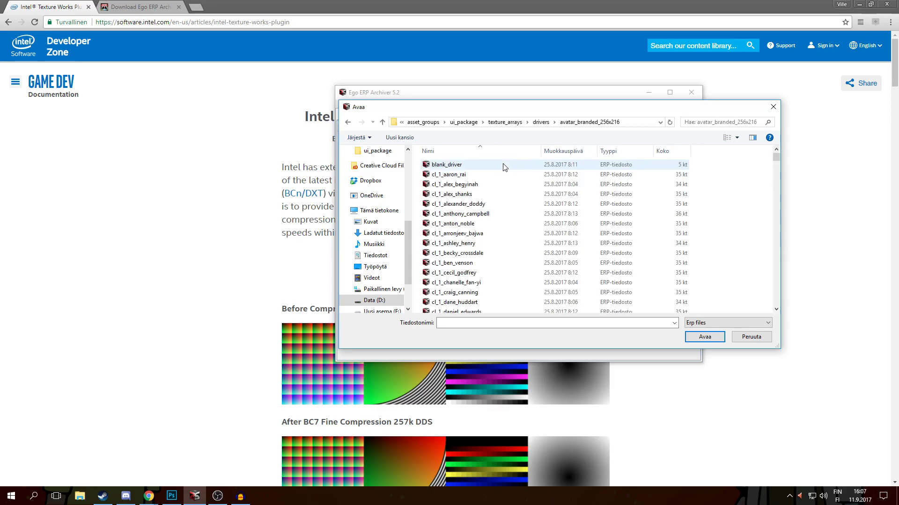
Step: Open tororosso_aaron_rai.erp from that folder
{"action": "scroll", "coordinate": [517, 289], "scroll_direction": "down", "scroll_amount": 15}
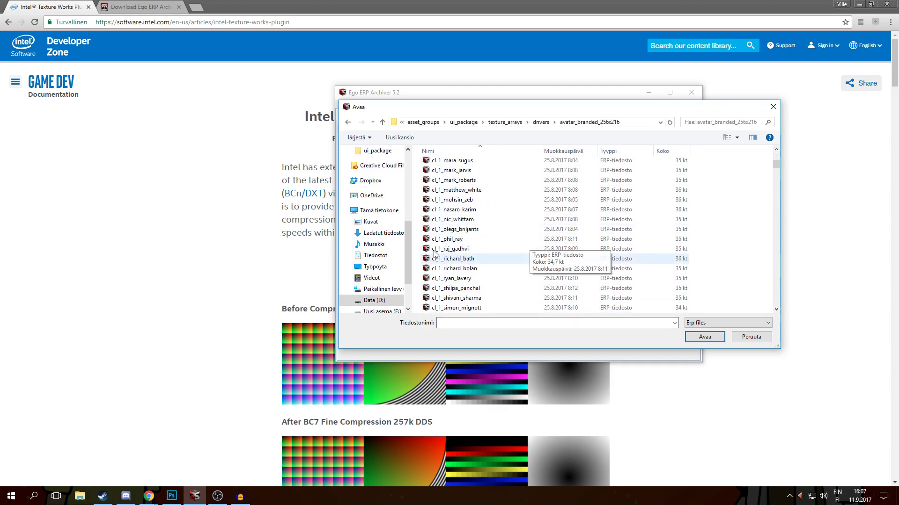
{"action": "left_click", "coordinate": [510, 322]}
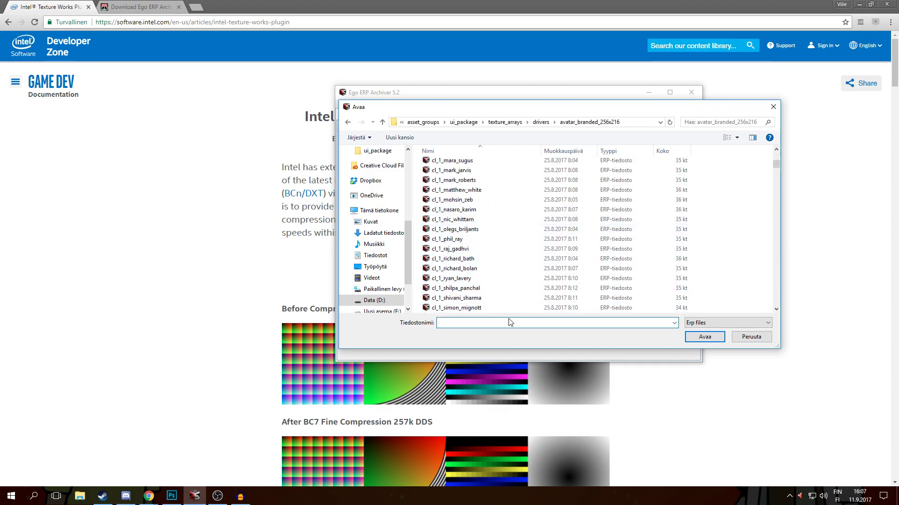
{"action": "type", "text": "toro"}
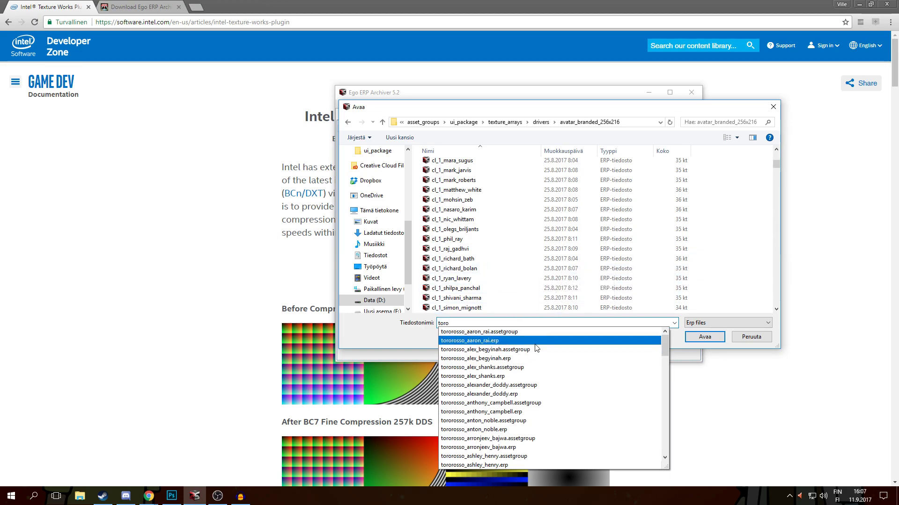
{"action": "left_click", "coordinate": [594, 342]}
{"action": "left_click", "coordinate": [712, 337]}
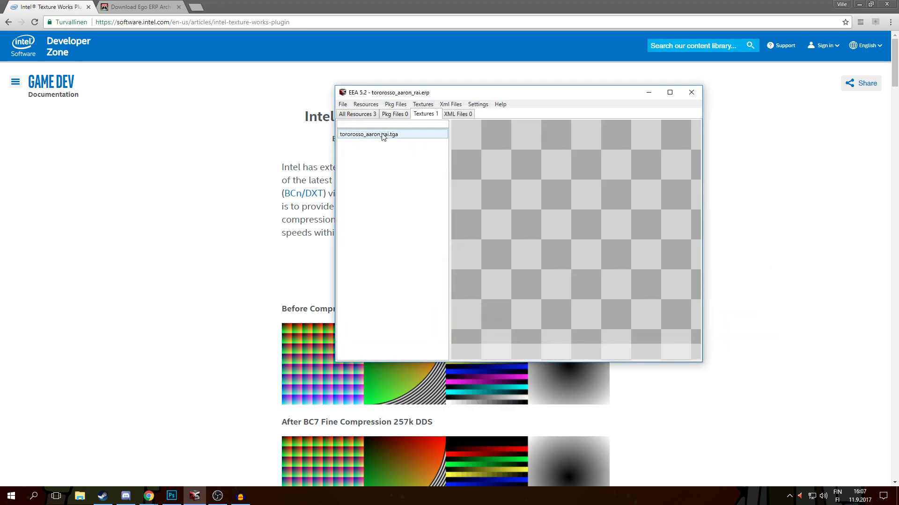
Step: Export the tororosso_aaron_rai.tga texture as a DDS file into the tutorial folder
{"action": "left_click", "coordinate": [384, 135]}
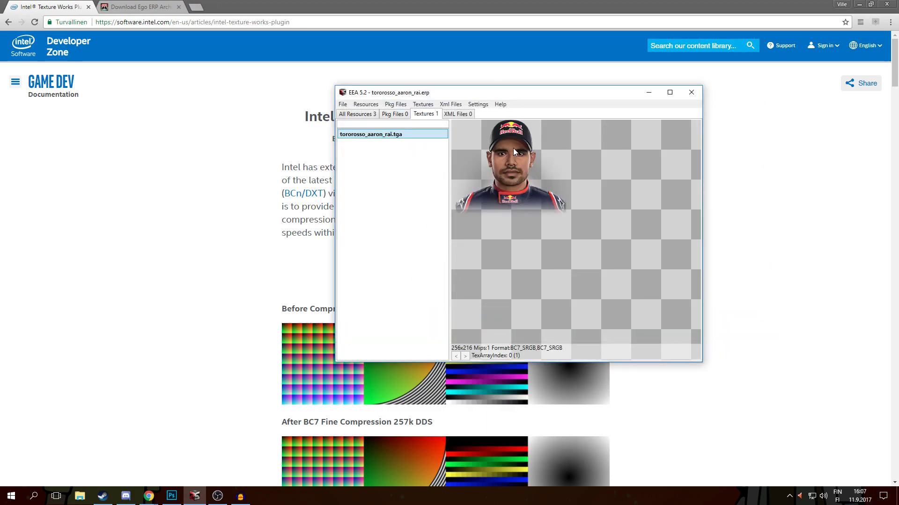
{"action": "left_click", "coordinate": [423, 104]}
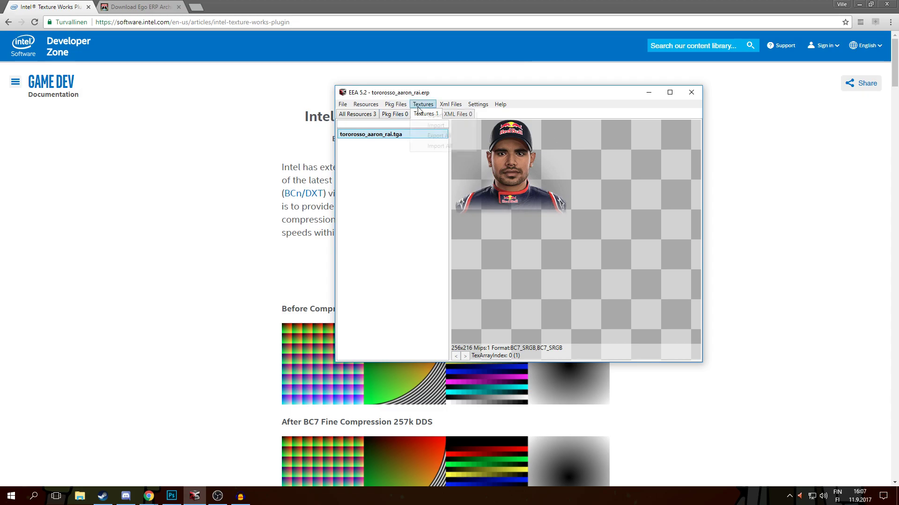
{"action": "left_click", "coordinate": [427, 114]}
{"action": "scroll", "coordinate": [386, 208], "scroll_direction": "up", "scroll_amount": 3}
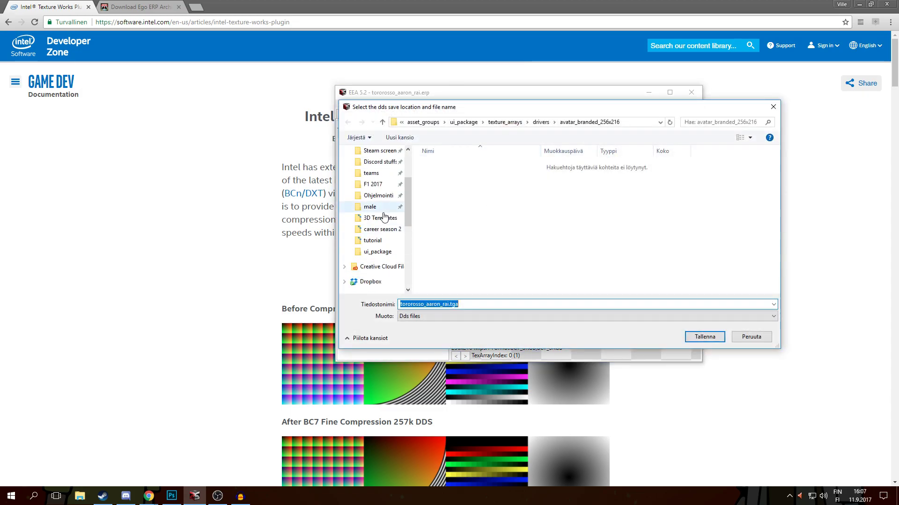
{"action": "left_click", "coordinate": [379, 240]}
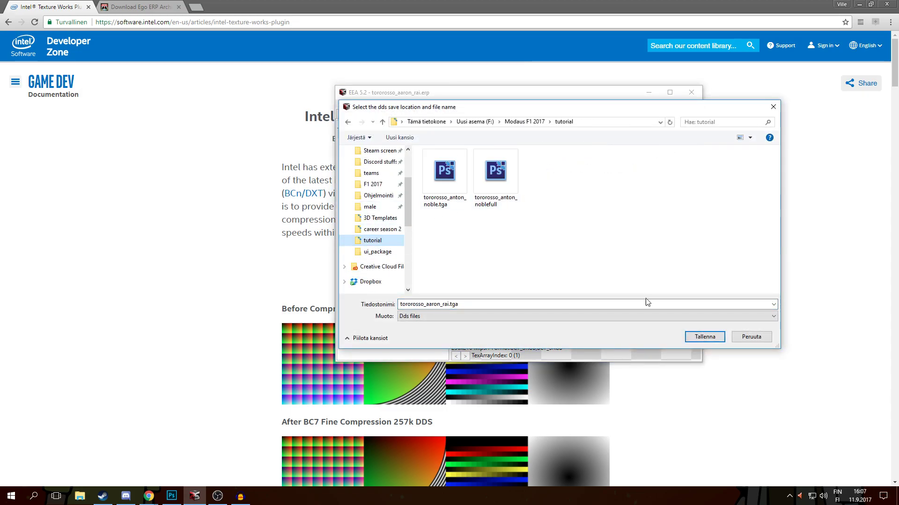
{"action": "left_click", "coordinate": [706, 337]}
Step: Open tororosso_aaron_rai.erp from avatar_branded_full_224x340 and preview its texture
{"action": "left_click", "coordinate": [343, 104]}
{"action": "left_click", "coordinate": [356, 114]}
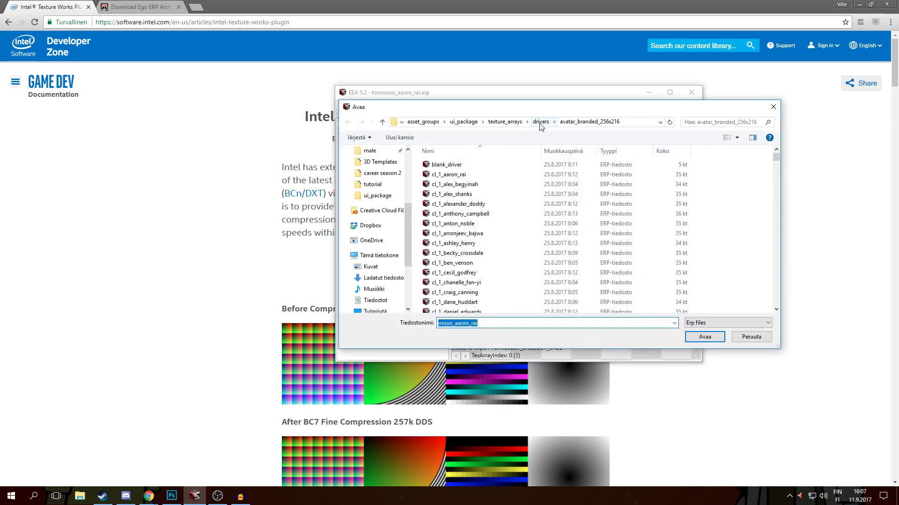
{"action": "left_click", "coordinate": [540, 123]}
{"action": "double_click", "coordinate": [521, 175]}
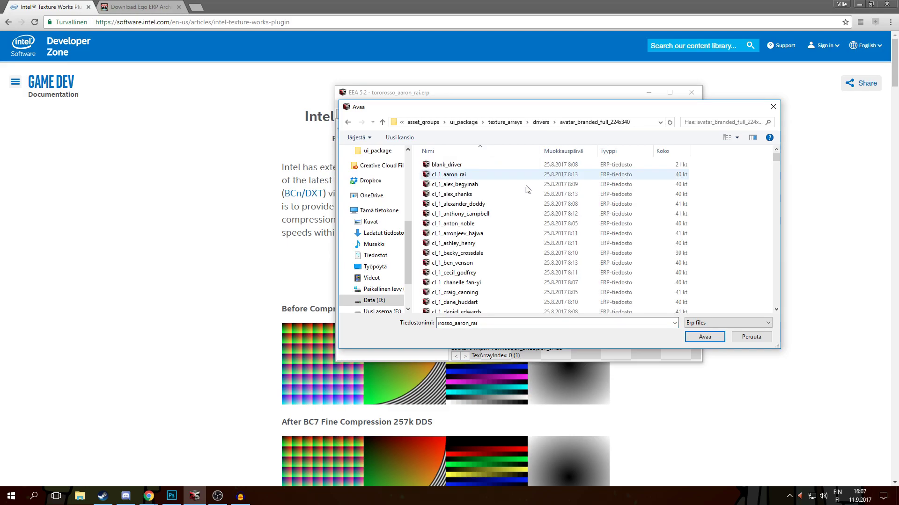
{"action": "left_click", "coordinate": [703, 340]}
{"action": "left_click", "coordinate": [358, 135]}
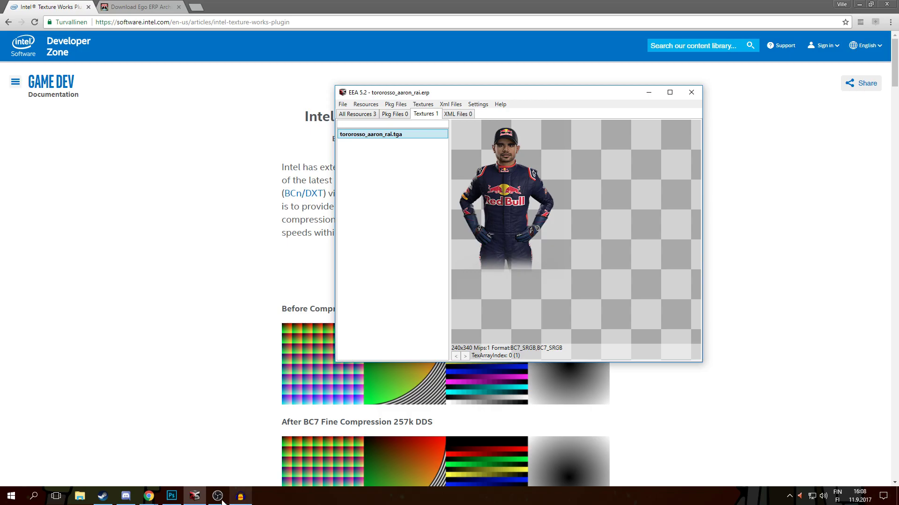
{"action": "left_click", "coordinate": [171, 496]}
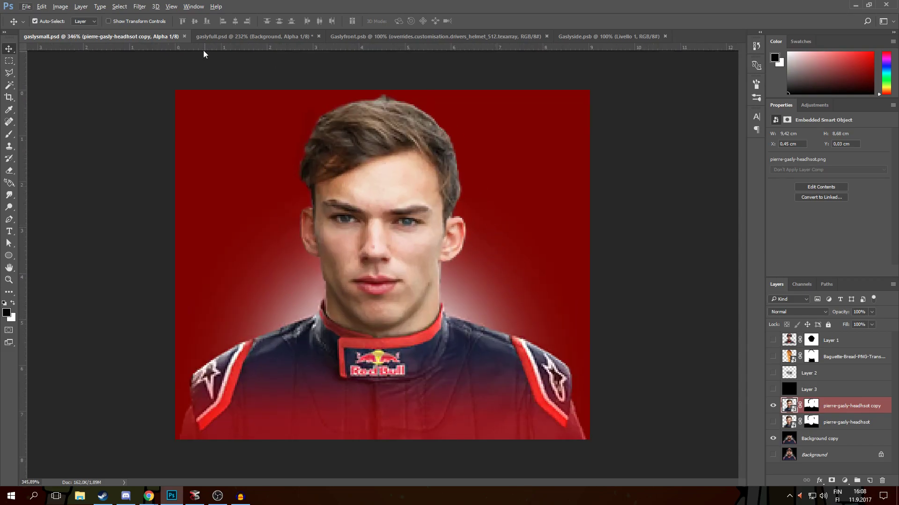
Step: Compare the full-body gaslyfull.psd with the gaslysmall.psd headshot
{"action": "left_click", "coordinate": [214, 37]}
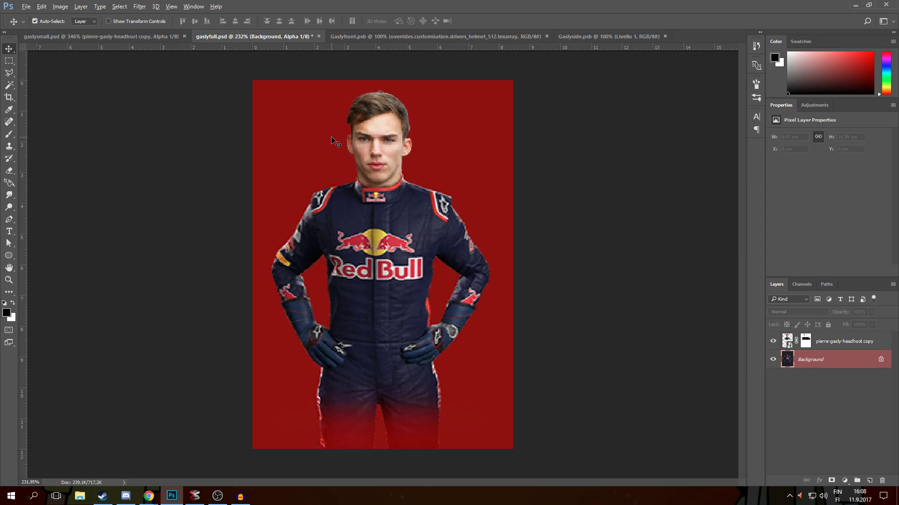
{"action": "scroll", "coordinate": [336, 142], "scroll_direction": "up", "scroll_amount": 3}
{"action": "scroll", "coordinate": [501, 241], "scroll_direction": "up", "scroll_amount": 2}
{"action": "scroll", "coordinate": [498, 236], "scroll_direction": "right", "scroll_amount": 1}
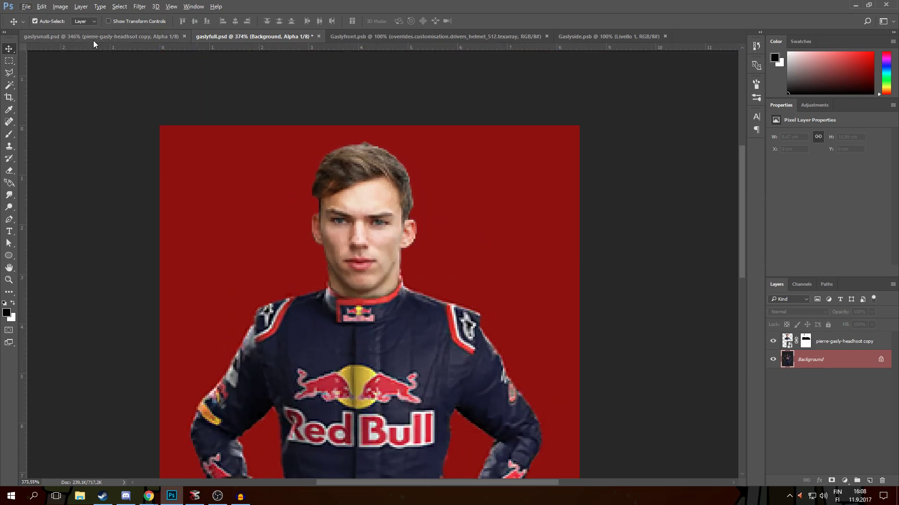
{"action": "left_click", "coordinate": [94, 38]}
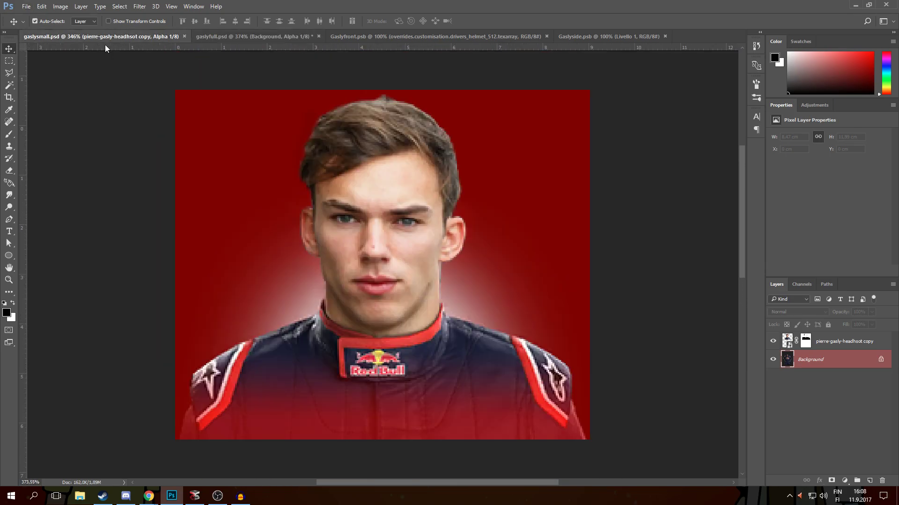
Step: Check the headshot's Alpha 1 channel against gaslyfull, then return to EEA's texture preview
{"action": "left_click", "coordinate": [801, 284]}
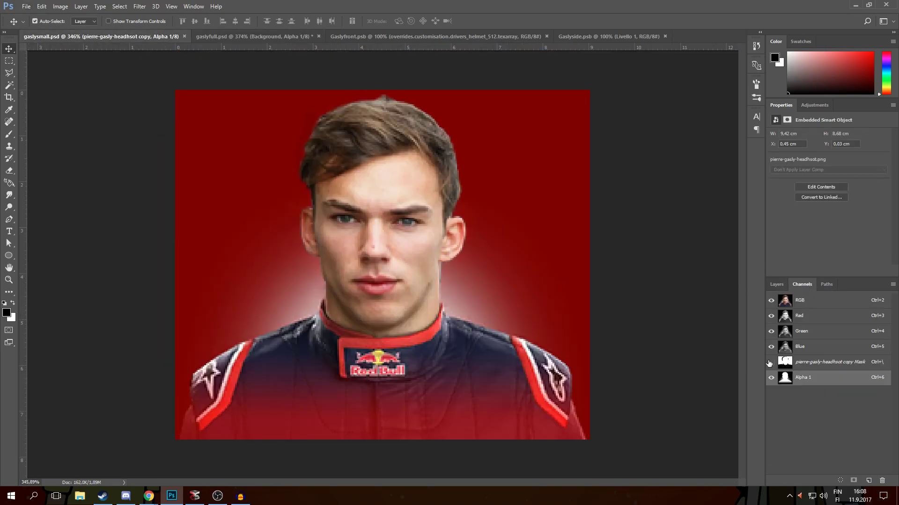
{"action": "left_click", "coordinate": [247, 37]}
{"action": "scroll", "coordinate": [362, 257], "scroll_direction": "down", "scroll_amount": 3}
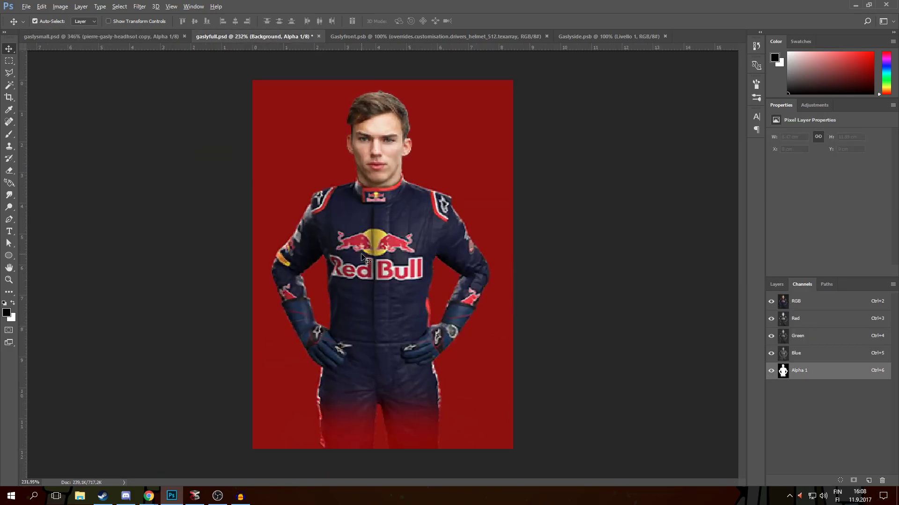
{"action": "scroll", "coordinate": [362, 257], "scroll_direction": "up", "scroll_amount": 1}
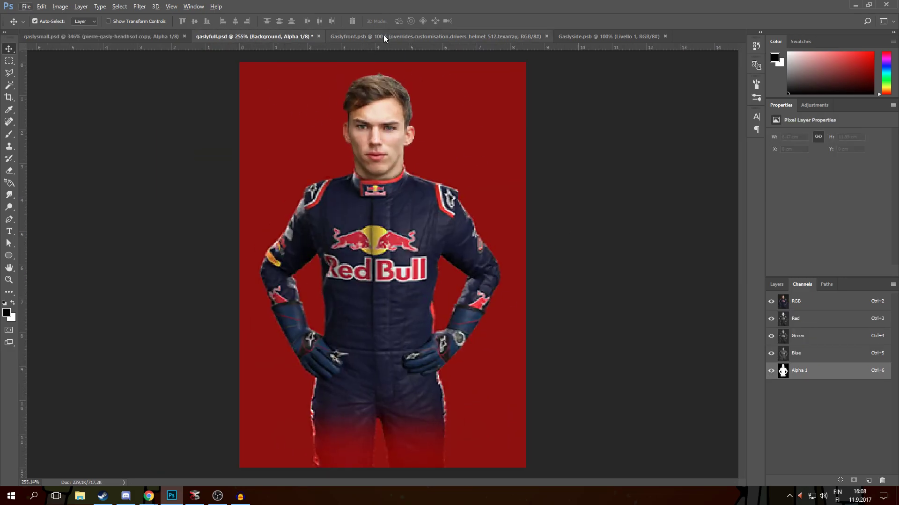
{"action": "left_click", "coordinate": [69, 38]}
{"action": "left_click", "coordinate": [195, 496]}
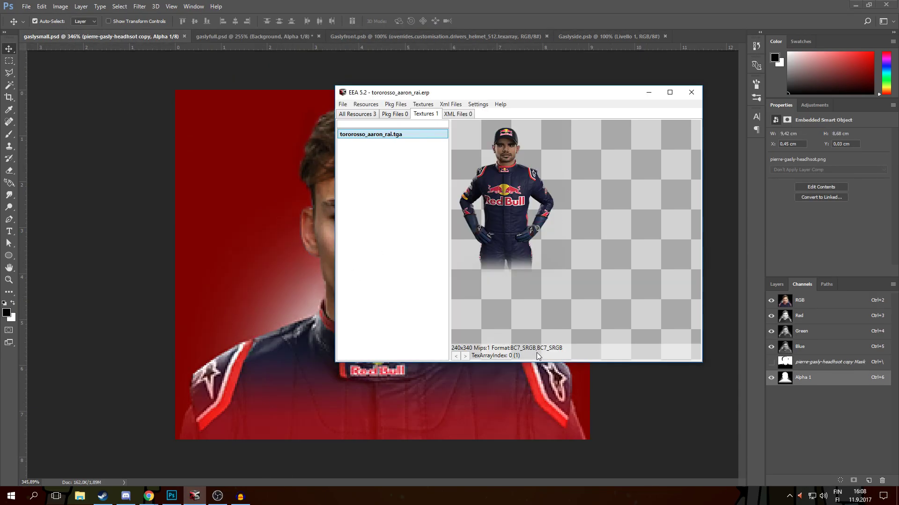
Step: Save gaslysmall in Intel Texture Works (*.DDS) format
{"action": "left_click", "coordinate": [27, 7]}
{"action": "left_click", "coordinate": [52, 105]}
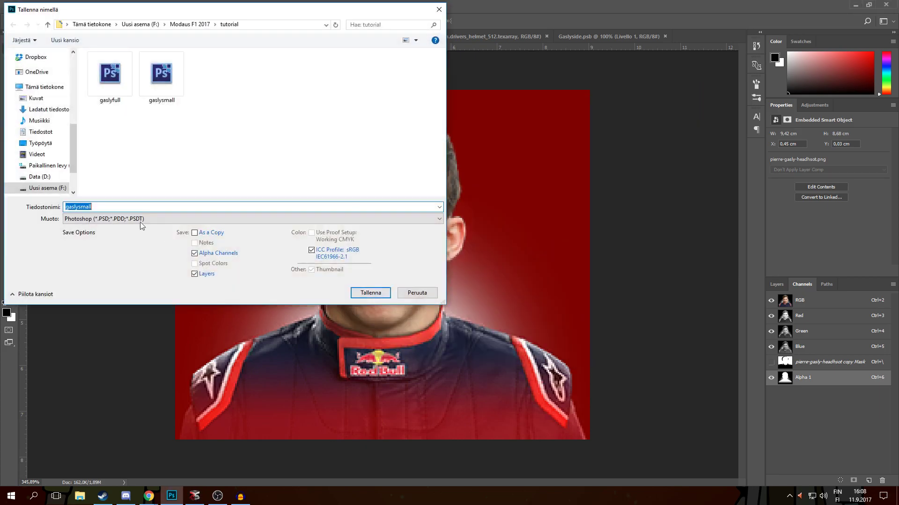
{"action": "left_click", "coordinate": [113, 219]}
{"action": "left_click", "coordinate": [111, 248]}
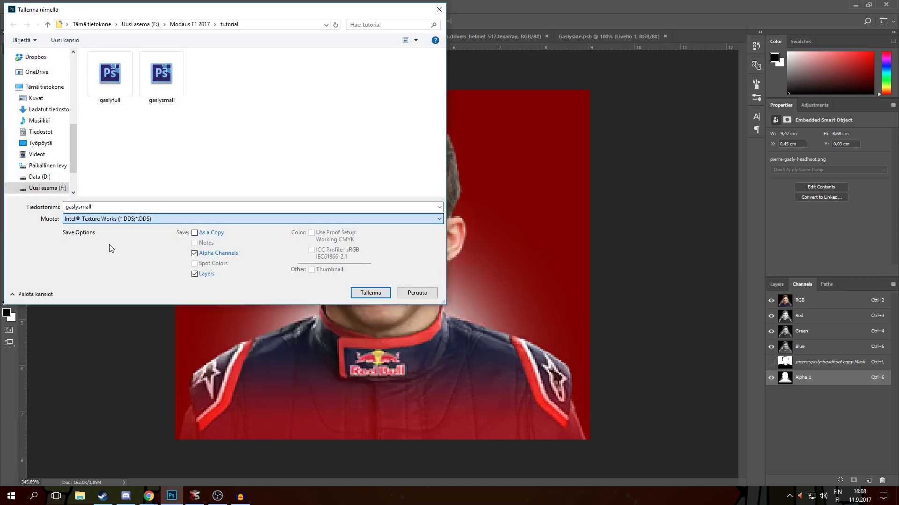
{"action": "left_click", "coordinate": [367, 291]}
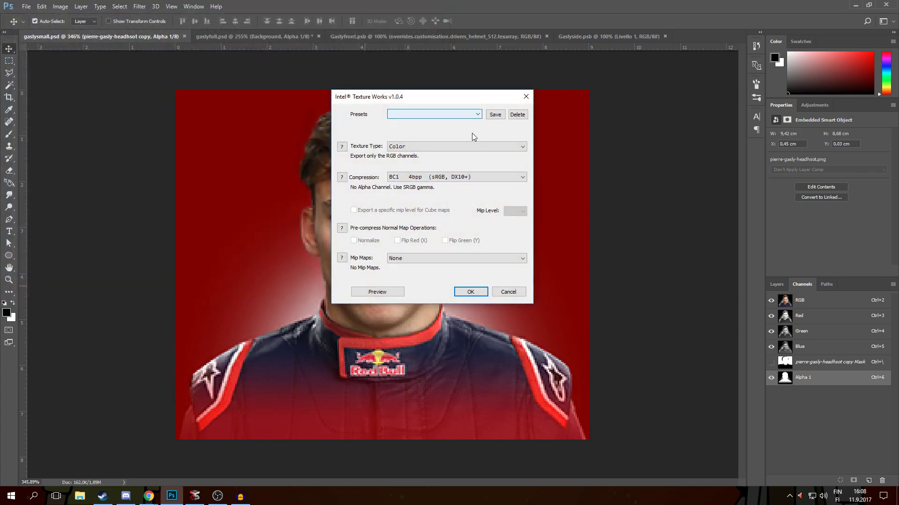
Step: Set the DDS export Texture Type to Color + Alpha
{"action": "left_click", "coordinate": [455, 177]}
{"action": "left_click", "coordinate": [438, 149]}
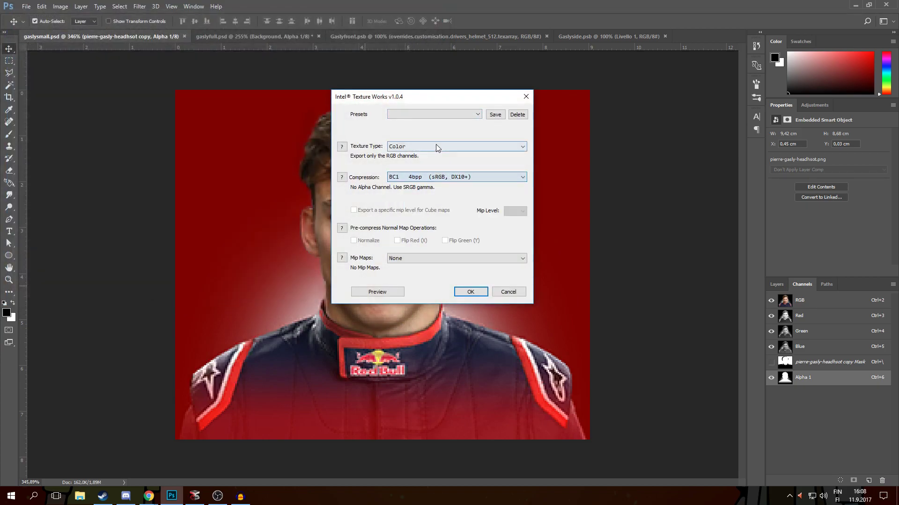
{"action": "left_click", "coordinate": [436, 148]}
{"action": "left_click", "coordinate": [425, 159]}
{"action": "left_click", "coordinate": [423, 176]}
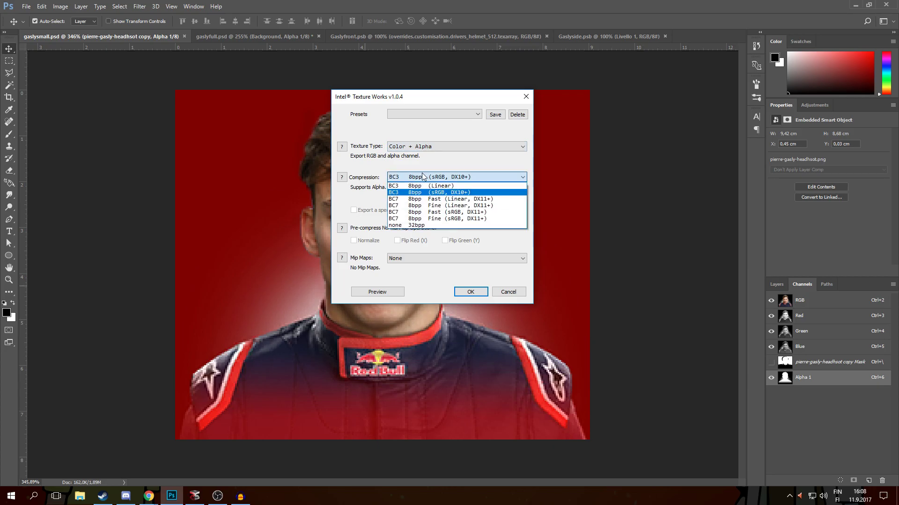
Step: Export gaslysmall.dds with BC7 8bpp Fast (sRGB, DX11+) compression, checking the original format in EEA
{"action": "left_click", "coordinate": [487, 212]}
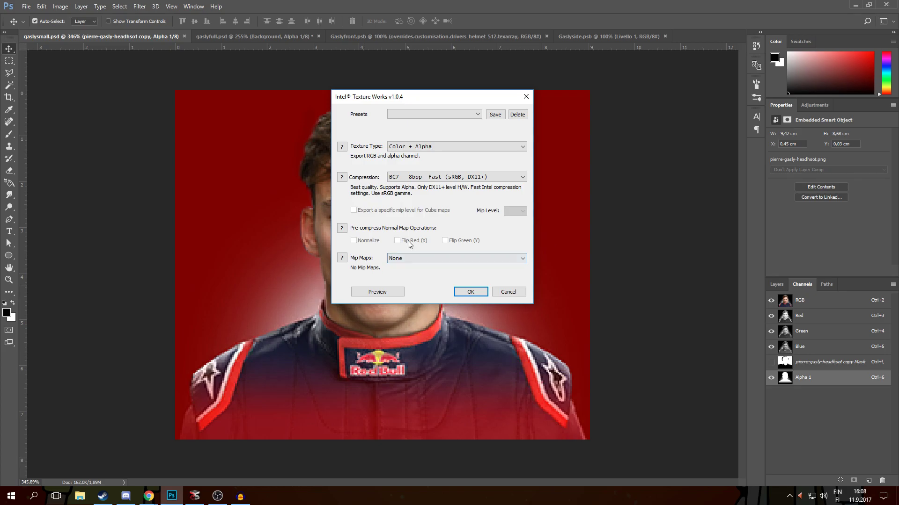
{"action": "left_click", "coordinate": [194, 497]}
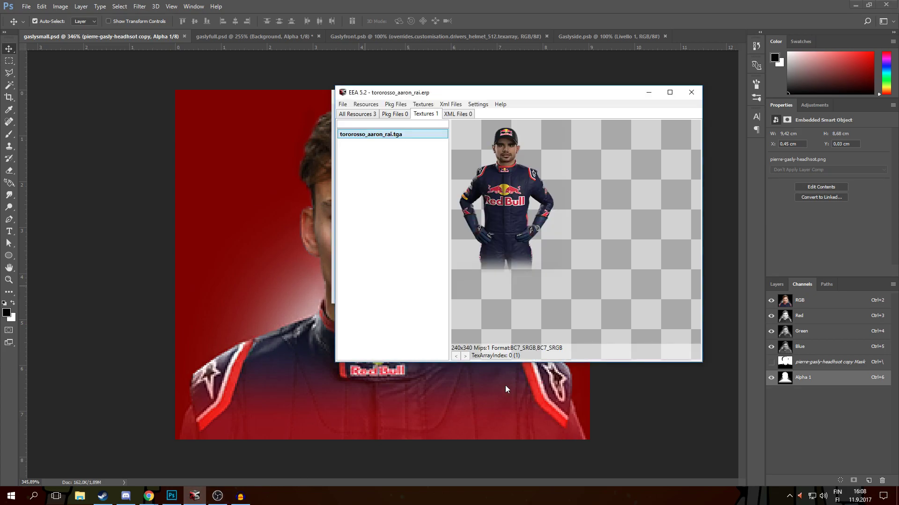
{"action": "left_click", "coordinate": [656, 91]}
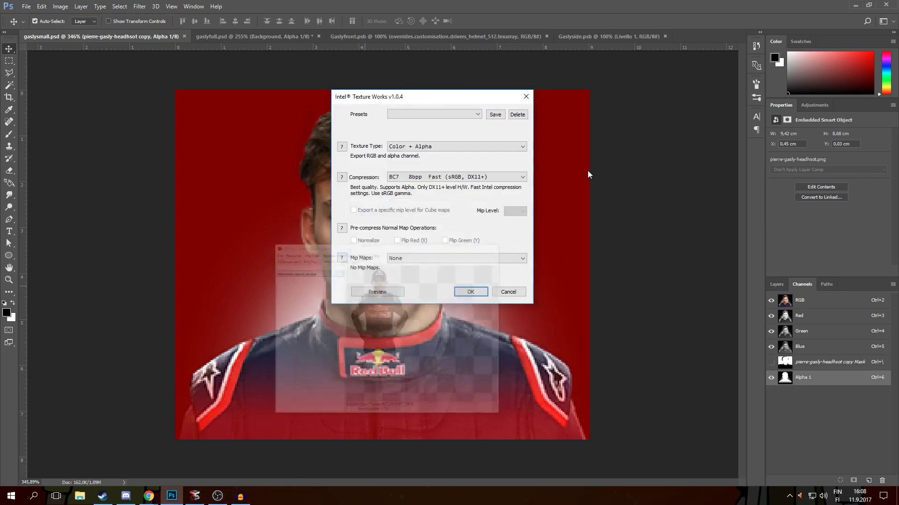
{"action": "left_click", "coordinate": [478, 296]}
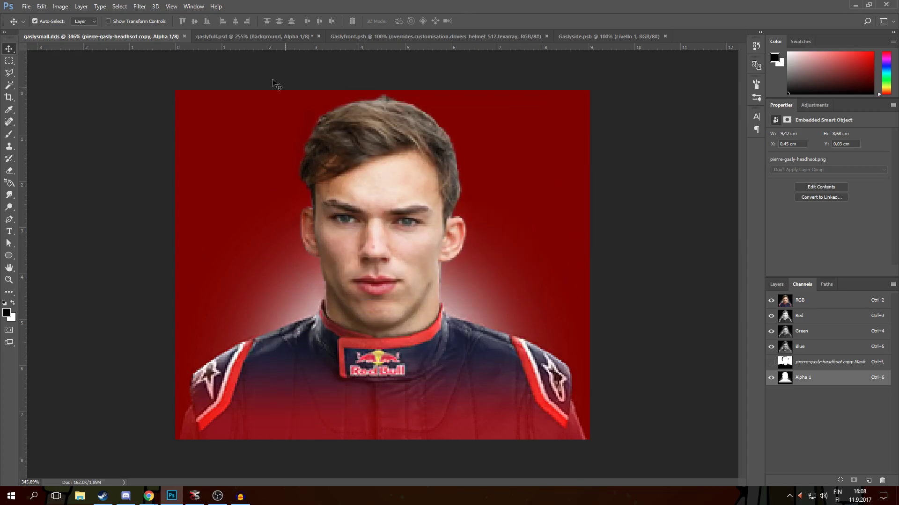
{"action": "left_click", "coordinate": [252, 36]}
Step: Save gaslyfull in Intel Texture Works (*.DDS) format
{"action": "left_click", "coordinate": [27, 6]}
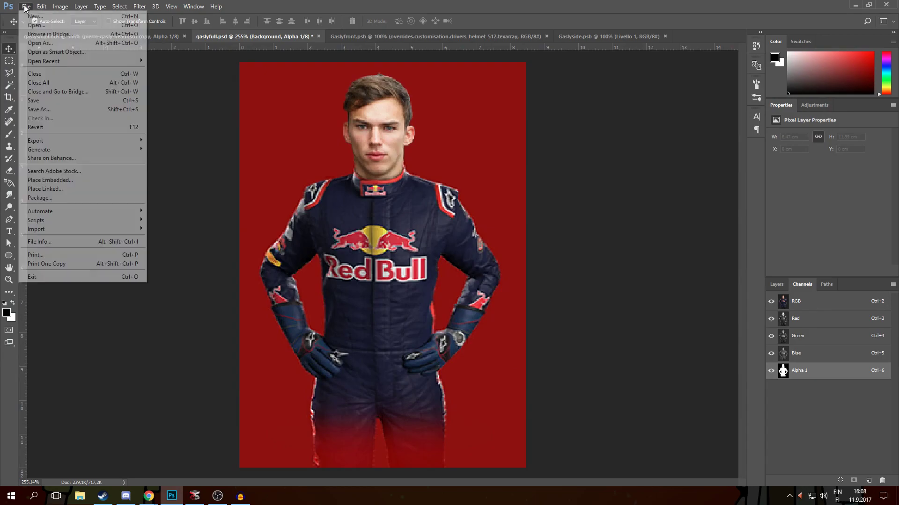
{"action": "left_click", "coordinate": [47, 113]}
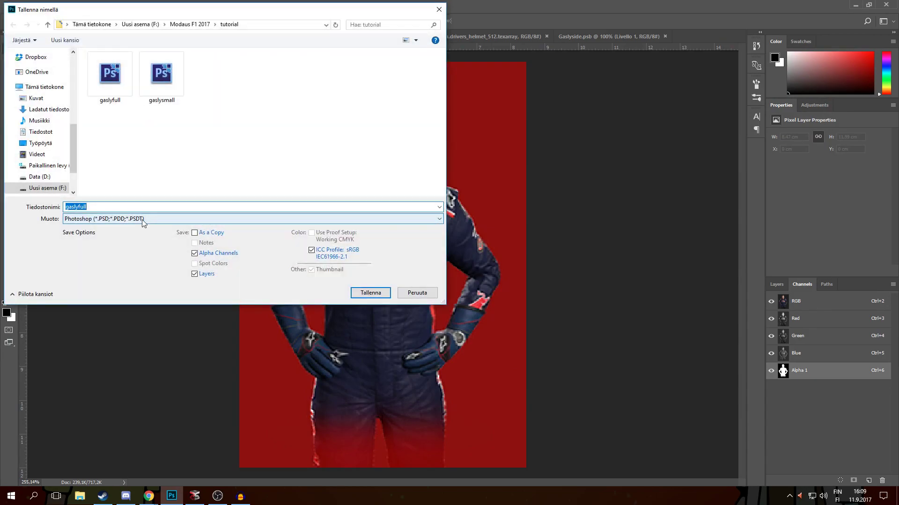
{"action": "left_click", "coordinate": [198, 221]}
{"action": "left_click", "coordinate": [122, 244]}
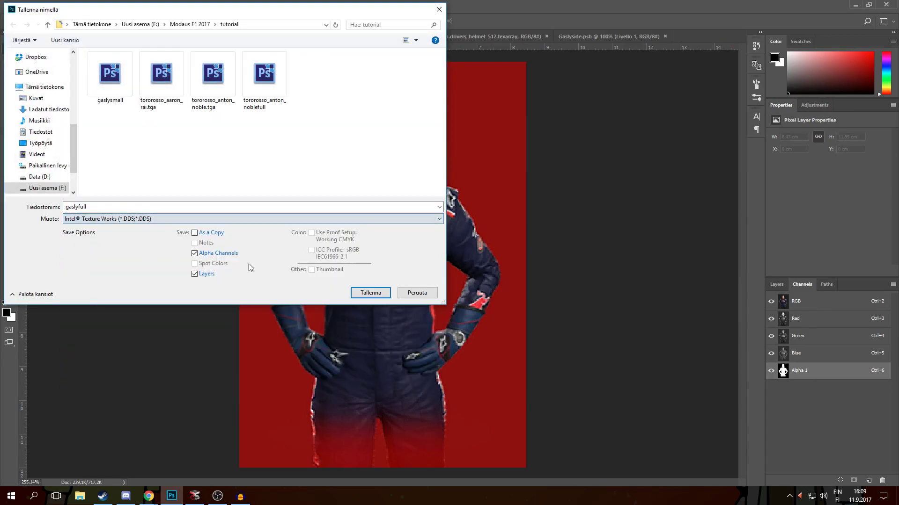
{"action": "left_click", "coordinate": [370, 293]}
Step: Confirm the gaslyfull.dds export with Color + Alpha and BC7 8bpp Fast (sRGB, DX11+)
{"action": "left_click", "coordinate": [470, 291]}
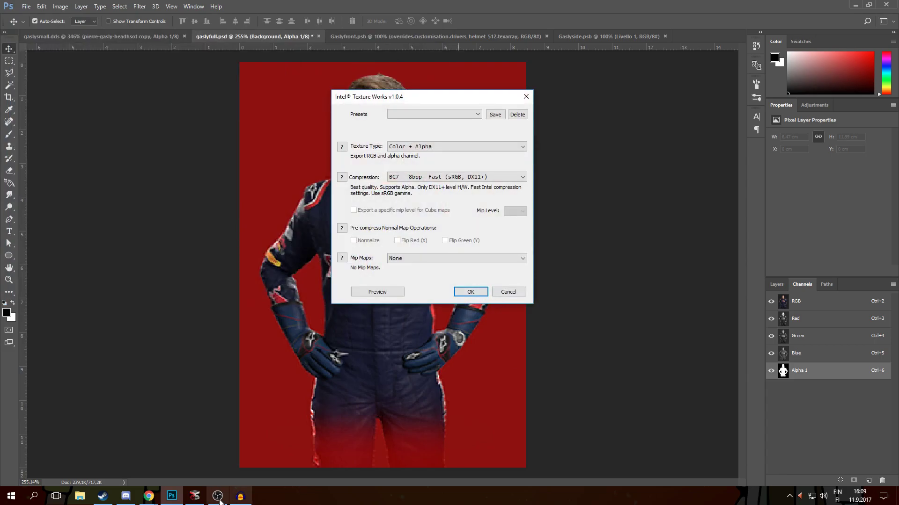
{"action": "left_click", "coordinate": [195, 496]}
{"action": "left_click", "coordinate": [366, 104]}
{"action": "left_click", "coordinate": [376, 125]}
{"action": "key", "text": "Return"}
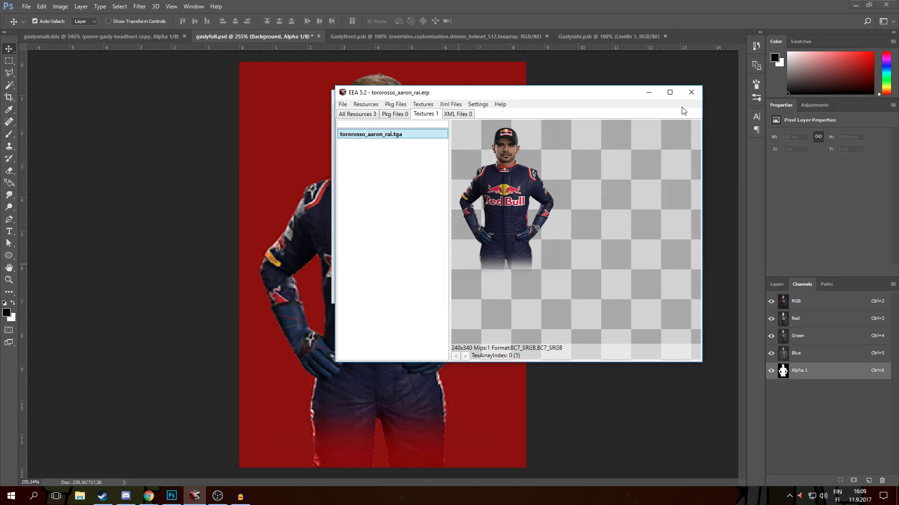
{"action": "left_click", "coordinate": [648, 93]}
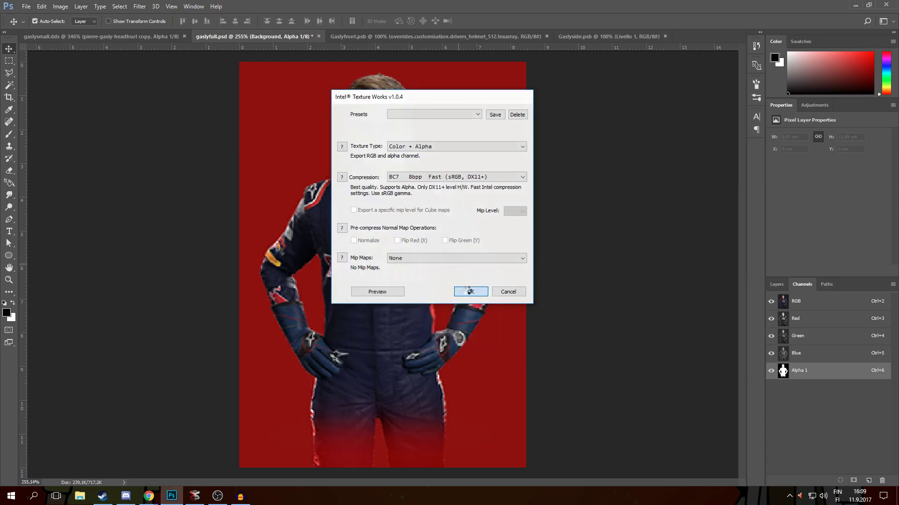
{"action": "left_click", "coordinate": [470, 291]}
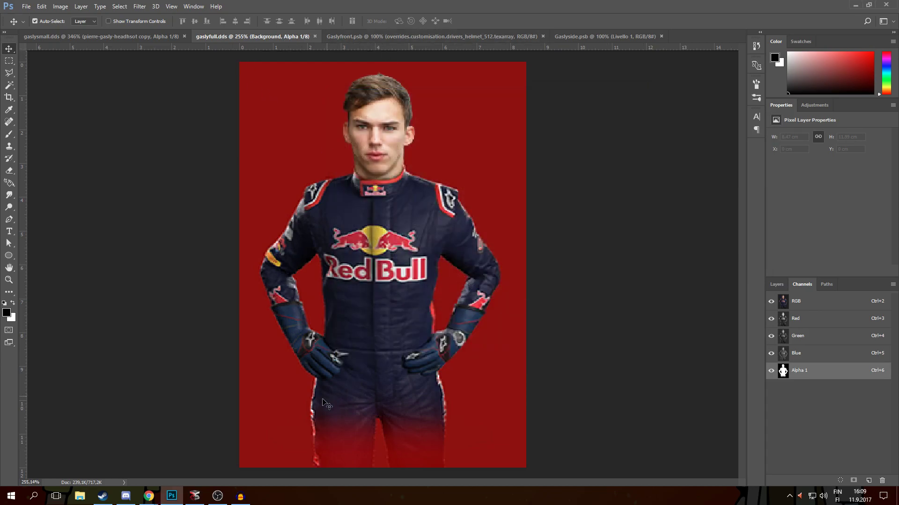
{"action": "left_click", "coordinate": [195, 496]}
Step: Import gaslyfull.dds from the tutorial folder as the full-size portrait texture
{"action": "left_click", "coordinate": [422, 104]}
{"action": "left_click", "coordinate": [425, 124]}
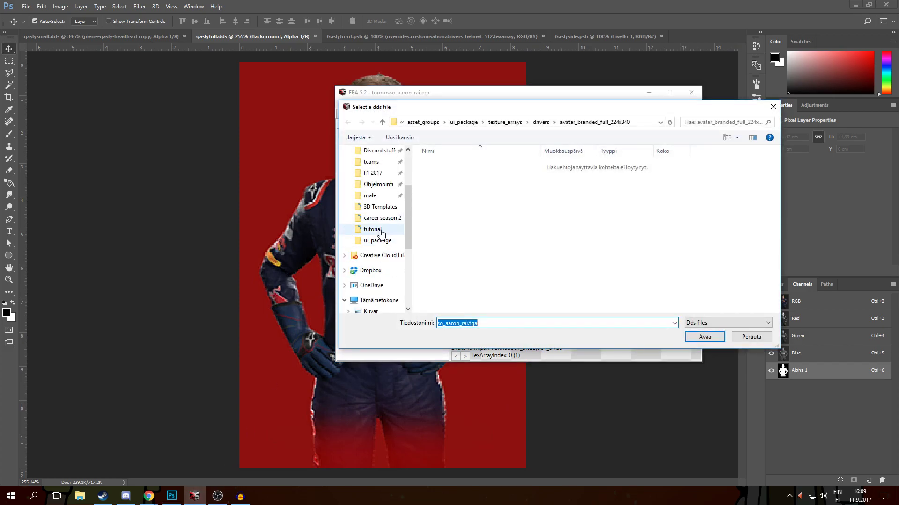
{"action": "left_click", "coordinate": [381, 232]}
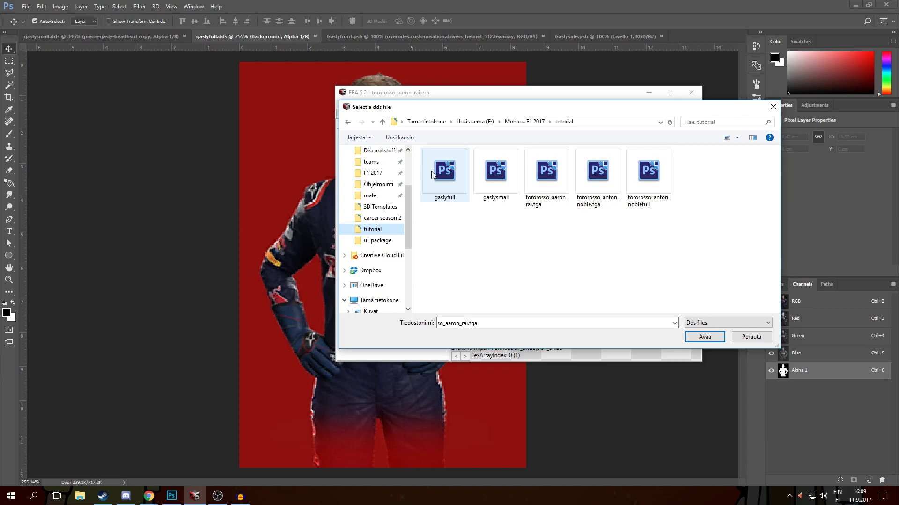
{"action": "double_click", "coordinate": [440, 172]}
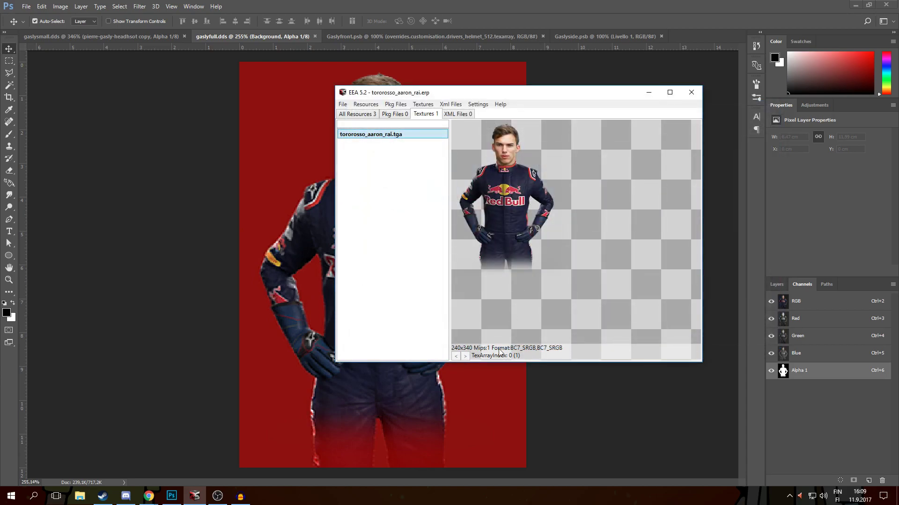
Step: Open the tororosso ERP in the avatar_branded_256x216 folder
{"action": "left_click", "coordinate": [342, 104]}
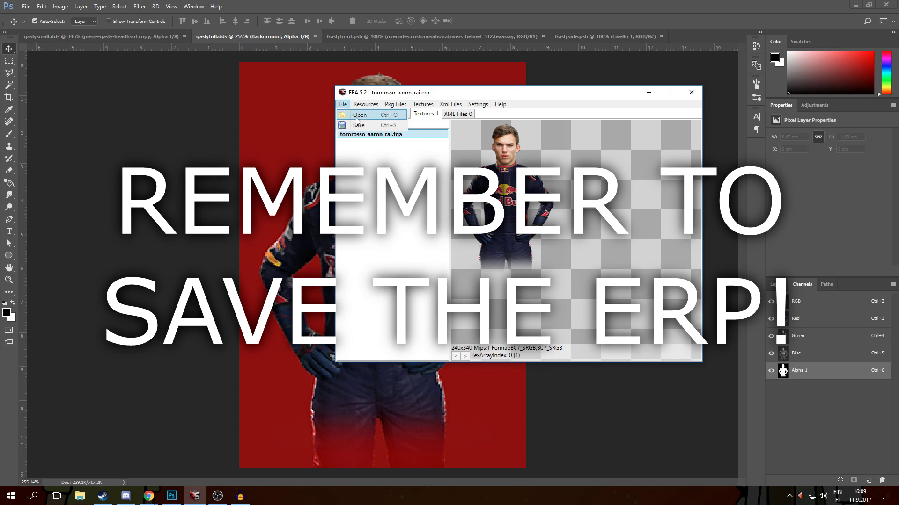
{"action": "left_click", "coordinate": [359, 116]}
{"action": "left_click", "coordinate": [543, 122]}
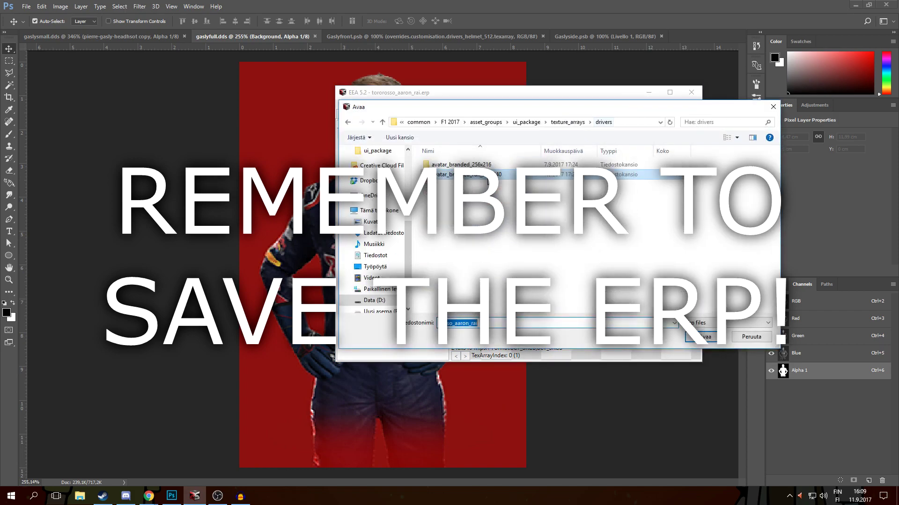
{"action": "double_click", "coordinate": [504, 169]}
{"action": "double_click", "coordinate": [461, 164]}
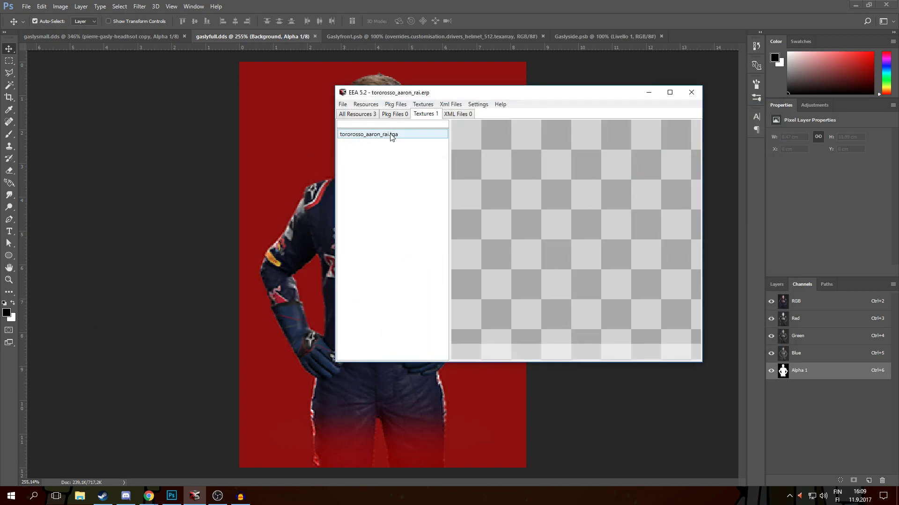
Step: Import gaslysmall.dds from the tutorial folder as the avatar texture
{"action": "left_click", "coordinate": [414, 105]}
{"action": "left_click", "coordinate": [426, 126]}
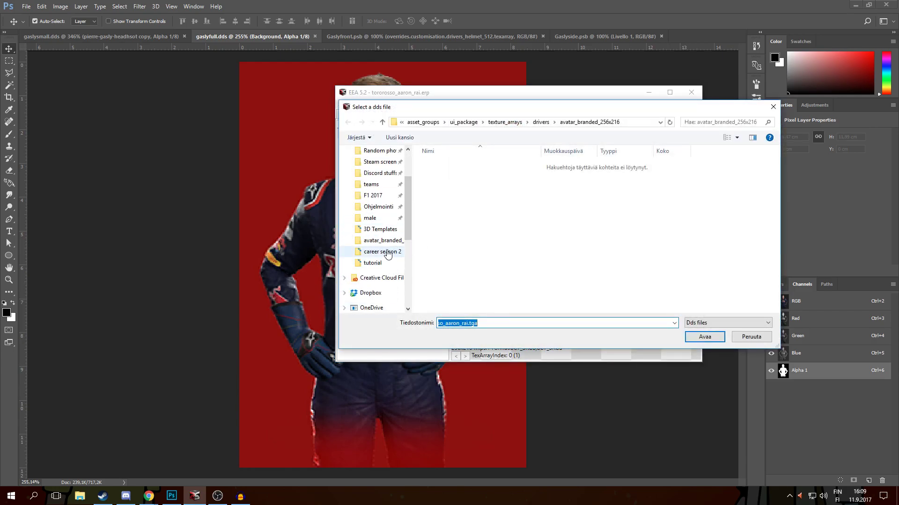
{"action": "left_click", "coordinate": [377, 263]}
{"action": "left_click", "coordinate": [447, 178]}
{"action": "left_click", "coordinate": [491, 180]}
{"action": "double_click", "coordinate": [492, 179]}
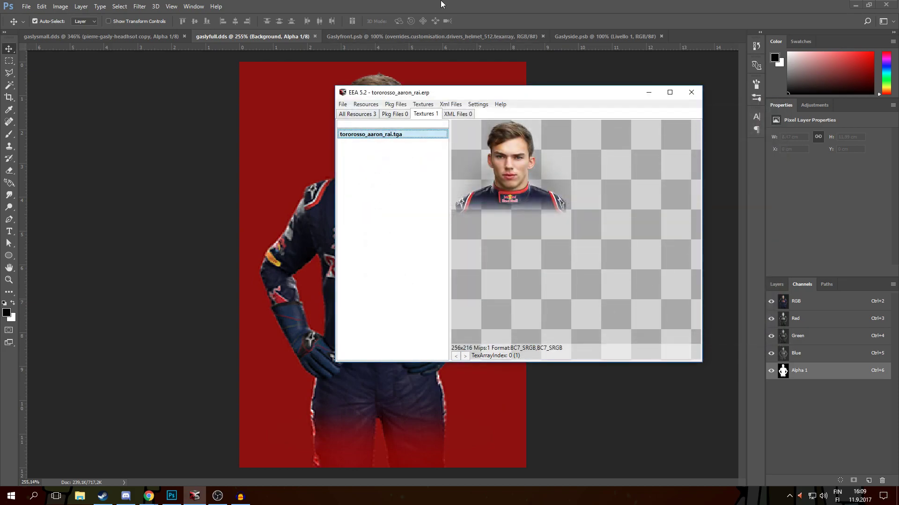
Step: Save the updated avatar ERP and bring up the Gaslyfront helmet document in Photoshop
{"action": "left_click", "coordinate": [343, 104]}
{"action": "left_click", "coordinate": [589, 26]}
{"action": "left_click", "coordinate": [582, 70]}
{"action": "left_click", "coordinate": [432, 36]}
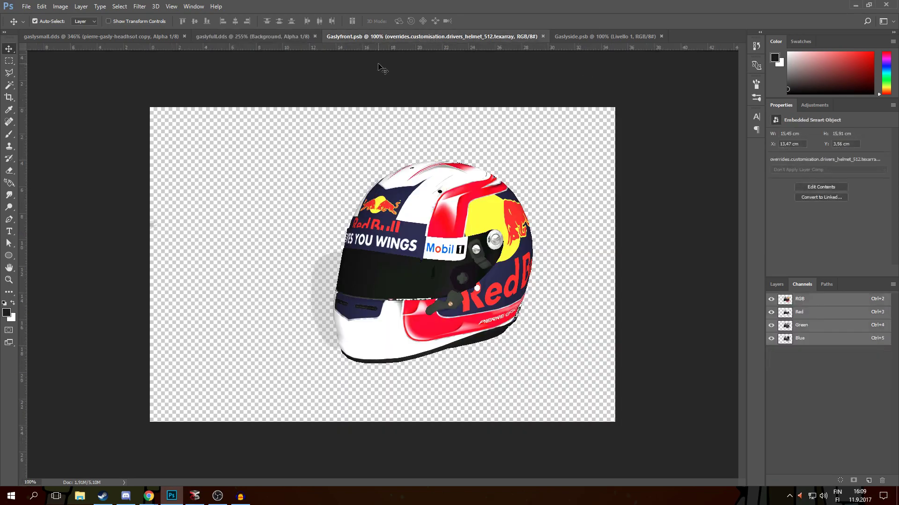
{"action": "left_click", "coordinate": [597, 39]}
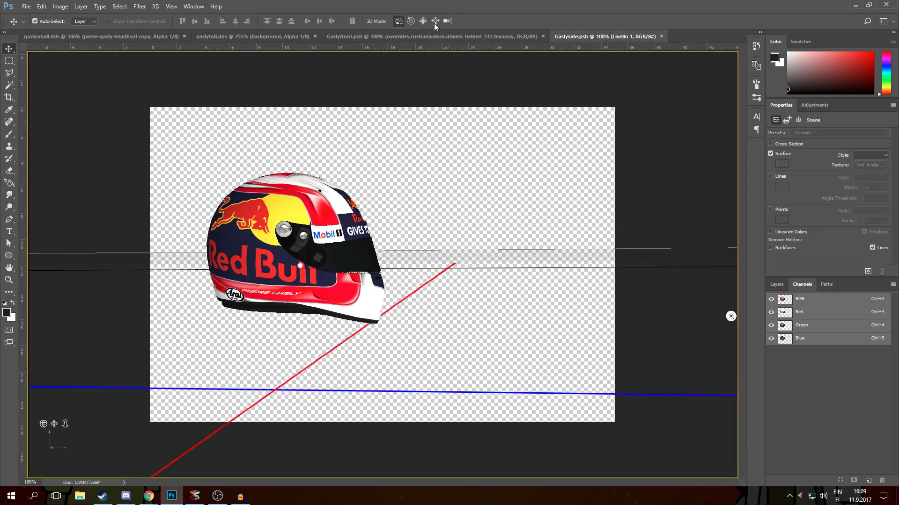
{"action": "left_click", "coordinate": [428, 39]}
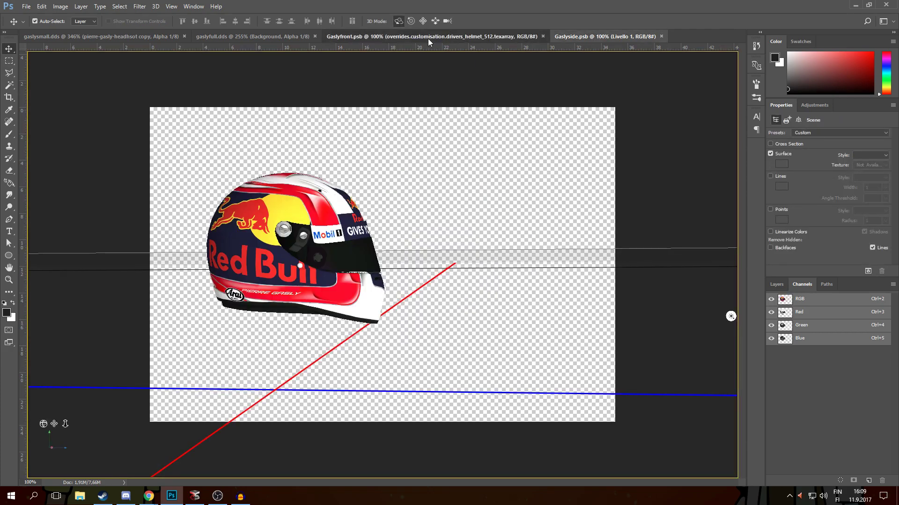
{"action": "left_click", "coordinate": [781, 285]}
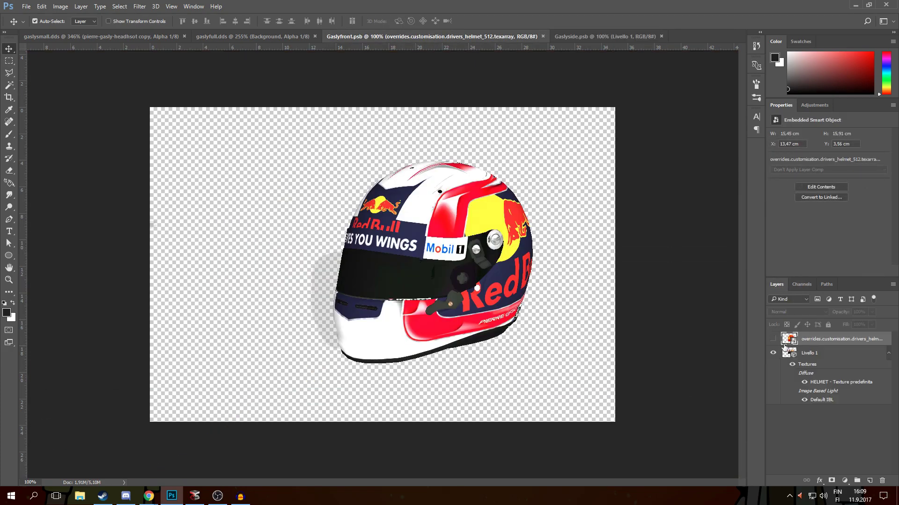
{"action": "left_click", "coordinate": [773, 340]}
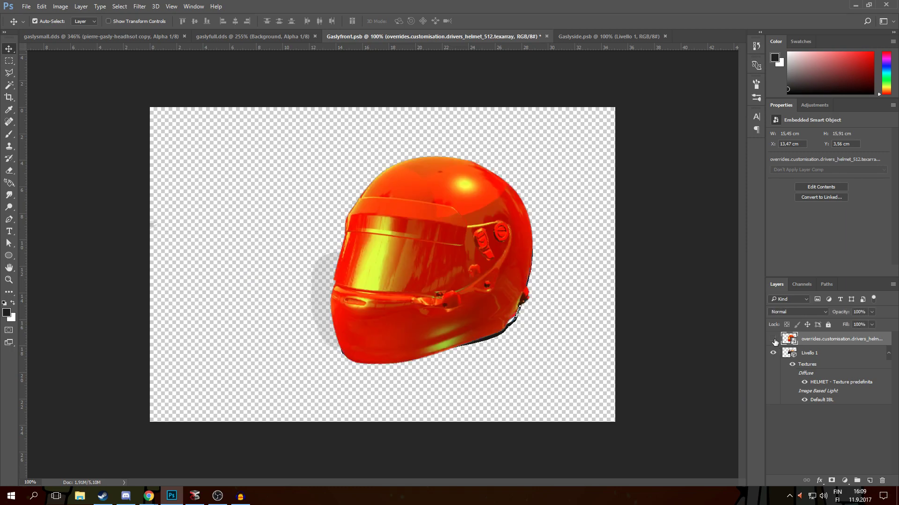
{"action": "left_click", "coordinate": [773, 340]}
{"action": "left_click", "coordinate": [774, 340]}
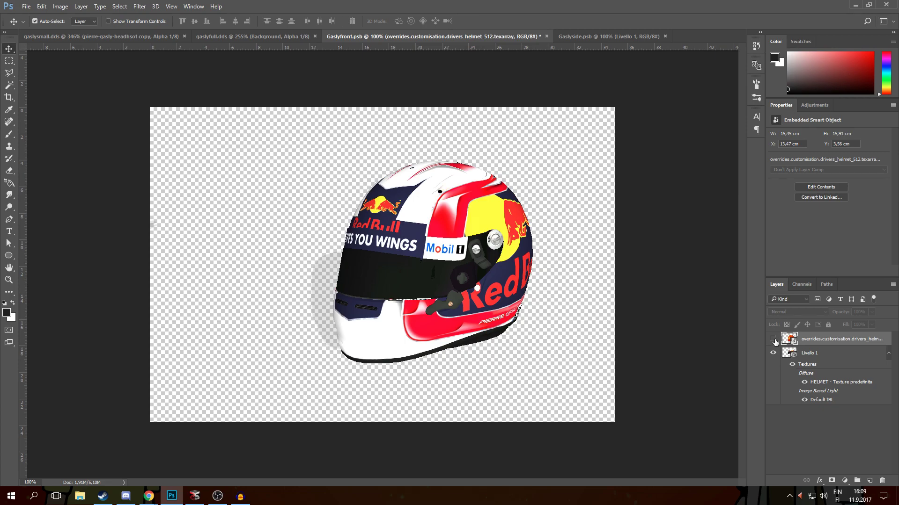
{"action": "left_click", "coordinate": [774, 340]}
{"action": "left_click", "coordinate": [774, 340]}
{"action": "left_click", "coordinate": [773, 340]}
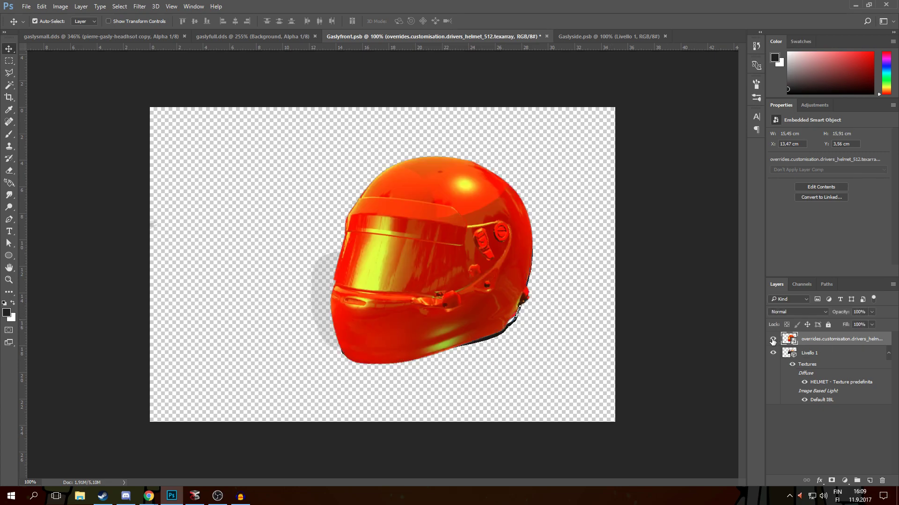
{"action": "left_click", "coordinate": [773, 341]}
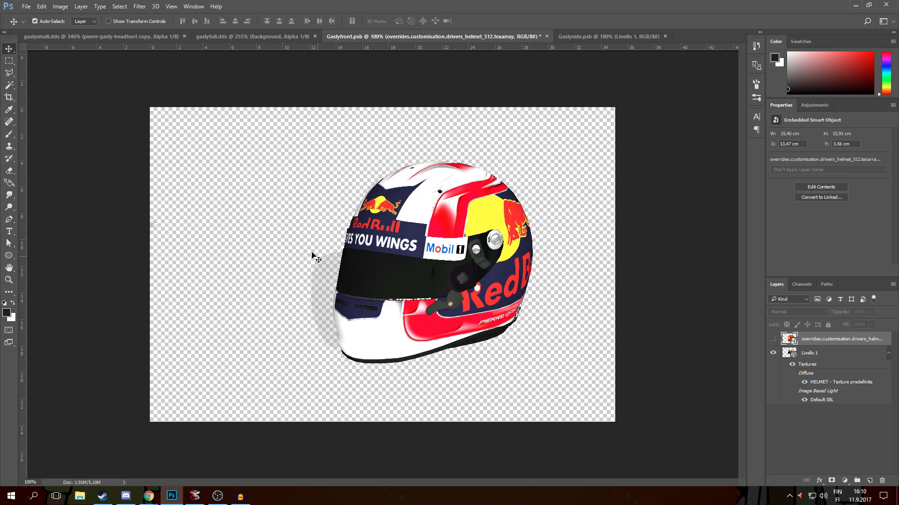
{"action": "left_click", "coordinate": [773, 340]}
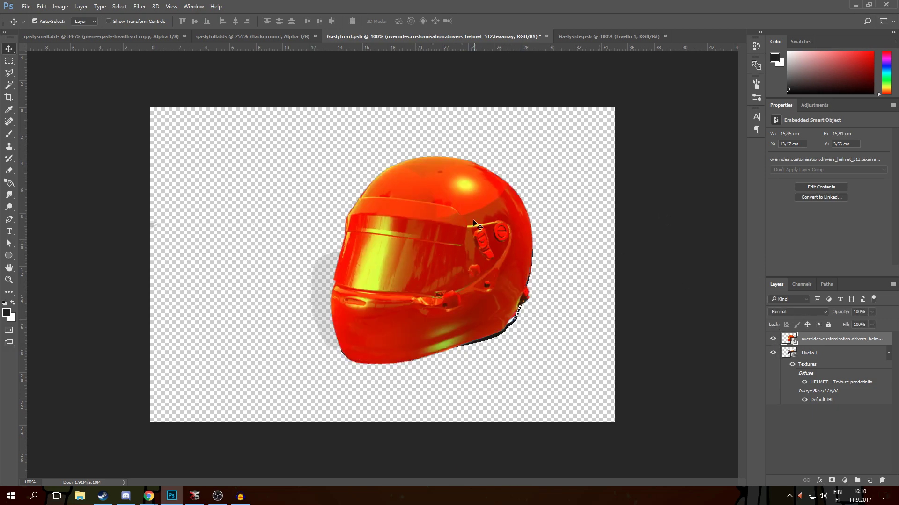
{"action": "left_click", "coordinate": [773, 339]}
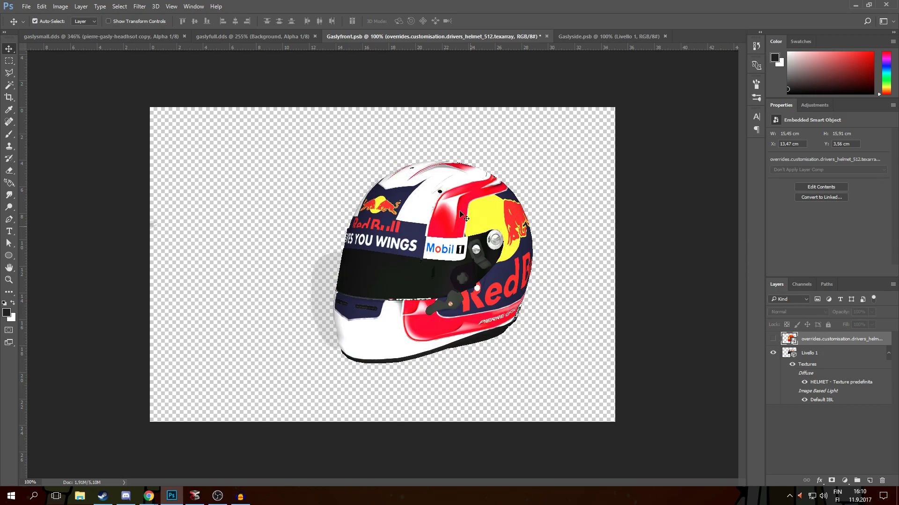
Step: Save the front helmet as Gaslyfront PNG in the Modaus F1 2017 tutorial folder, default PNG options
{"action": "left_click", "coordinate": [25, 6]}
{"action": "left_click", "coordinate": [39, 110]}
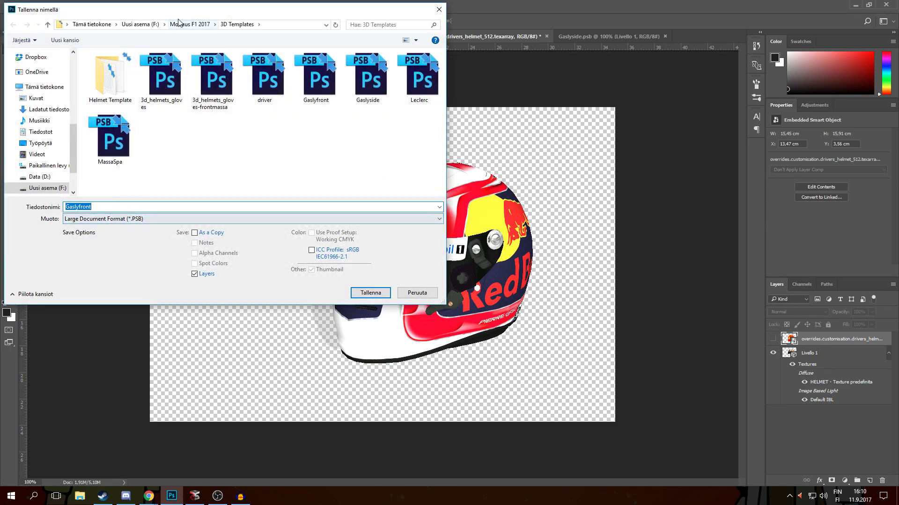
{"action": "left_click", "coordinate": [183, 25]}
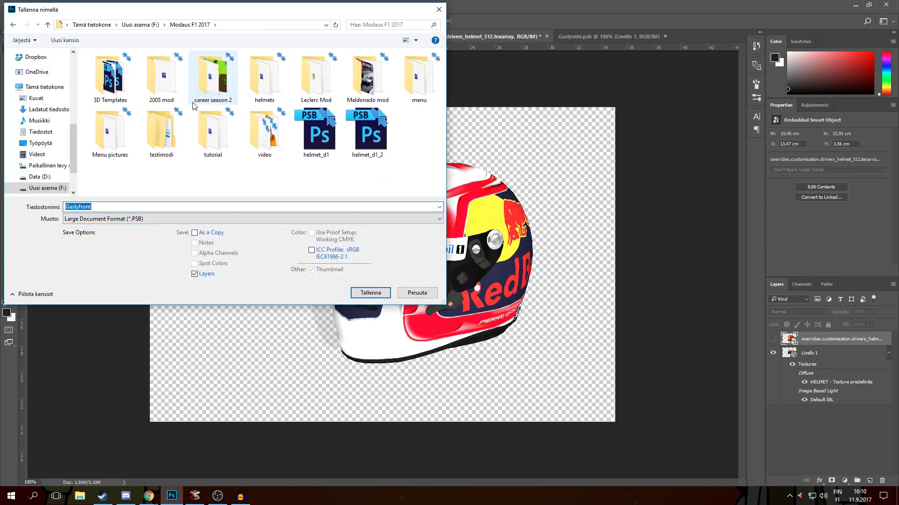
{"action": "double_click", "coordinate": [213, 133]}
{"action": "left_click", "coordinate": [117, 219]}
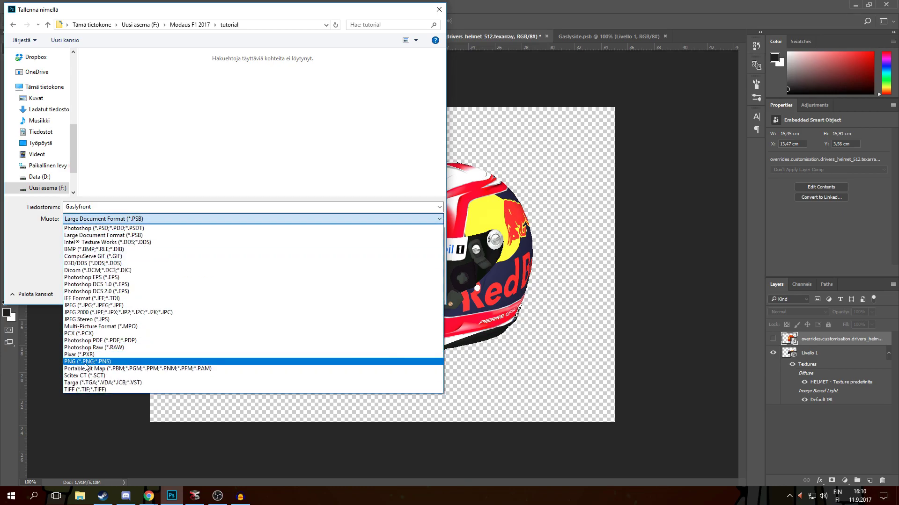
{"action": "left_click", "coordinate": [122, 365]}
{"action": "left_click", "coordinate": [371, 299]}
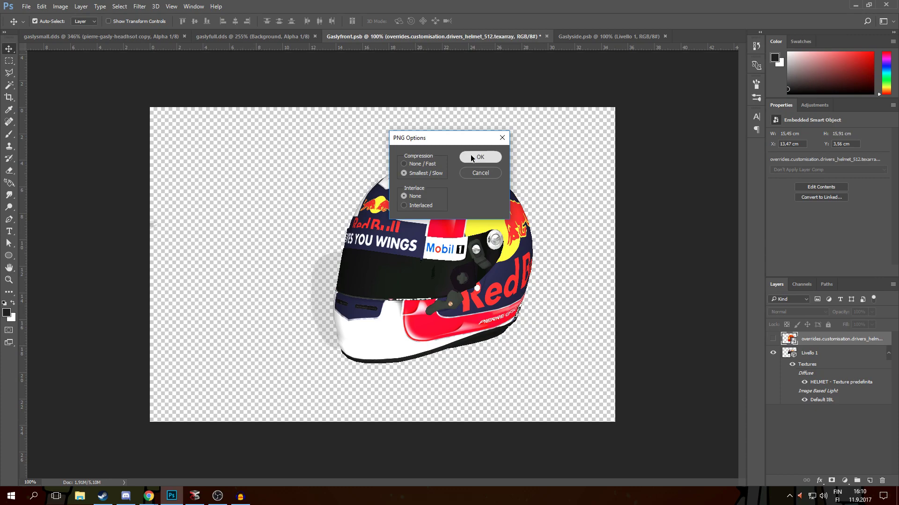
{"action": "left_click", "coordinate": [470, 155]}
{"action": "left_click", "coordinate": [620, 36]}
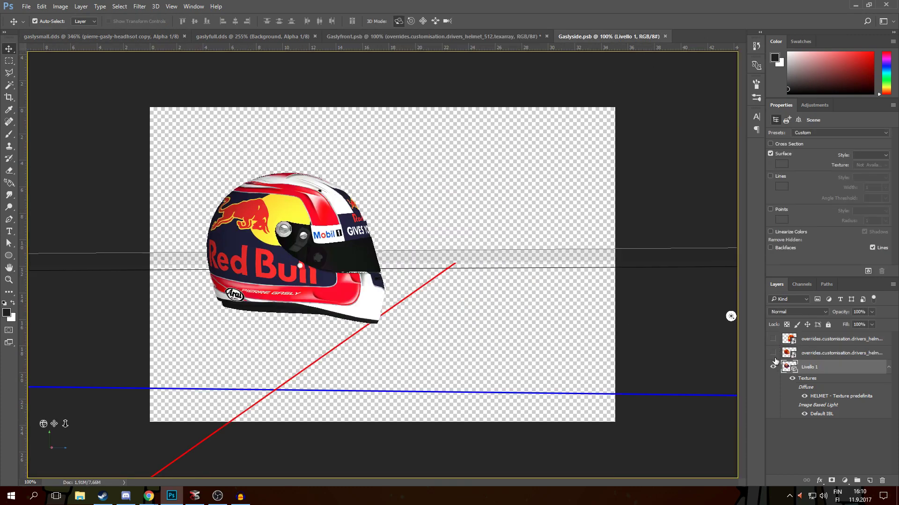
Step: Compare the red texture layer with the Red Bull livery, leaving the red layer hidden
{"action": "left_click", "coordinate": [774, 353]}
{"action": "left_click", "coordinate": [774, 353]}
{"action": "left_click", "coordinate": [774, 354]}
{"action": "left_click", "coordinate": [774, 353]}
{"action": "left_click", "coordinate": [774, 354]}
Step: Start a Save As of the side view as PNG, browsing the Modaus F1 2017 folder
{"action": "left_click", "coordinate": [26, 6]}
{"action": "left_click", "coordinate": [62, 117]}
{"action": "left_click", "coordinate": [80, 218]}
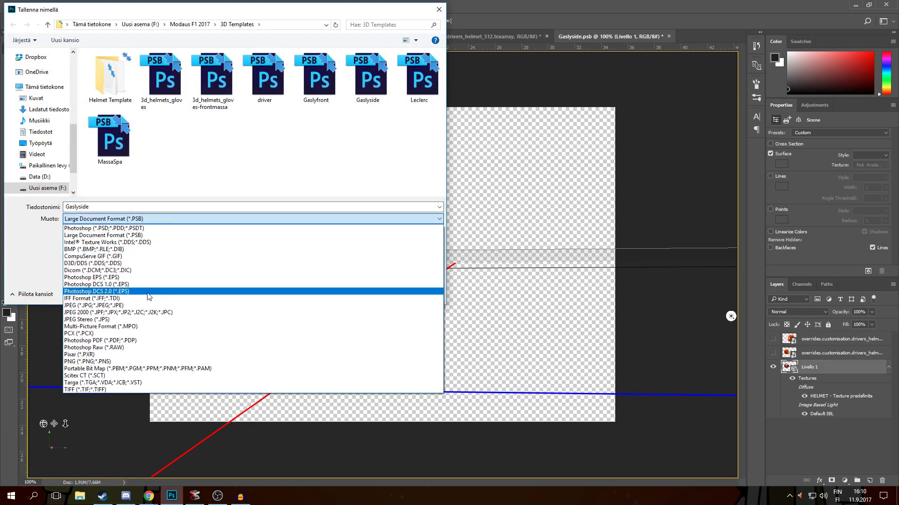
{"action": "left_click", "coordinate": [104, 362]}
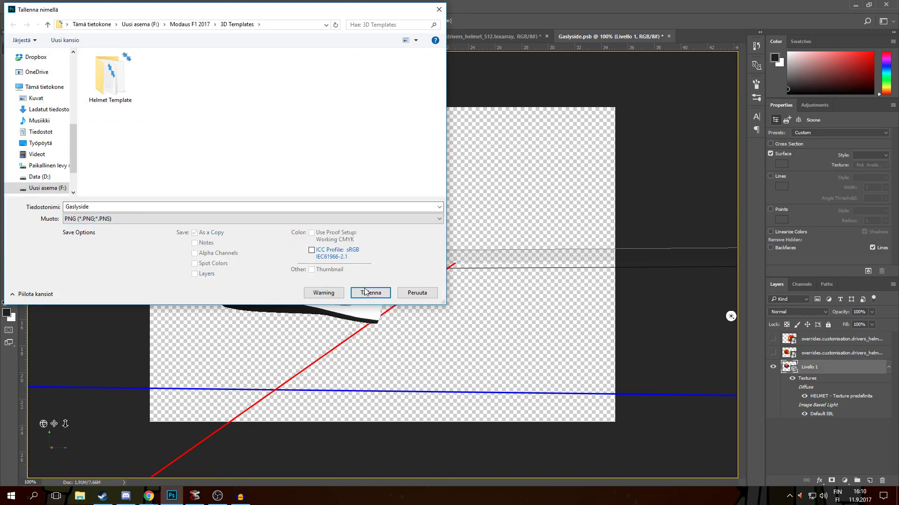
{"action": "left_click", "coordinate": [183, 24]}
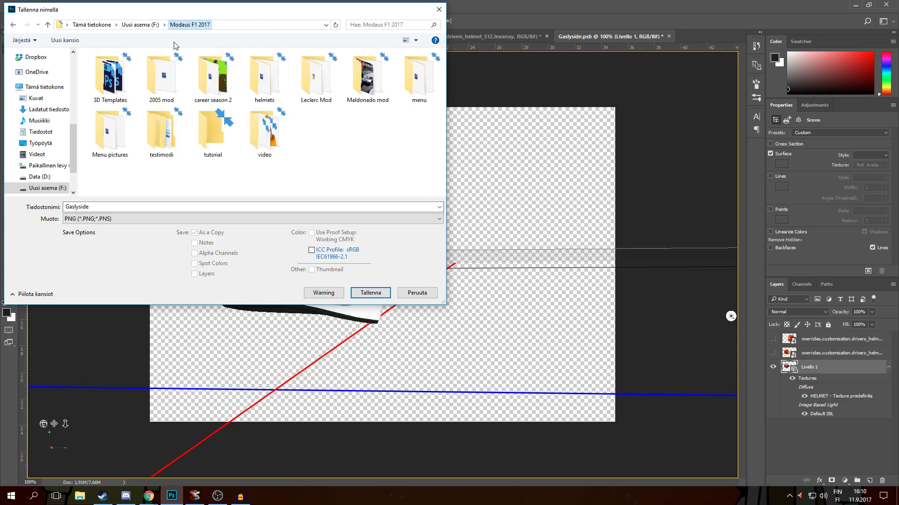